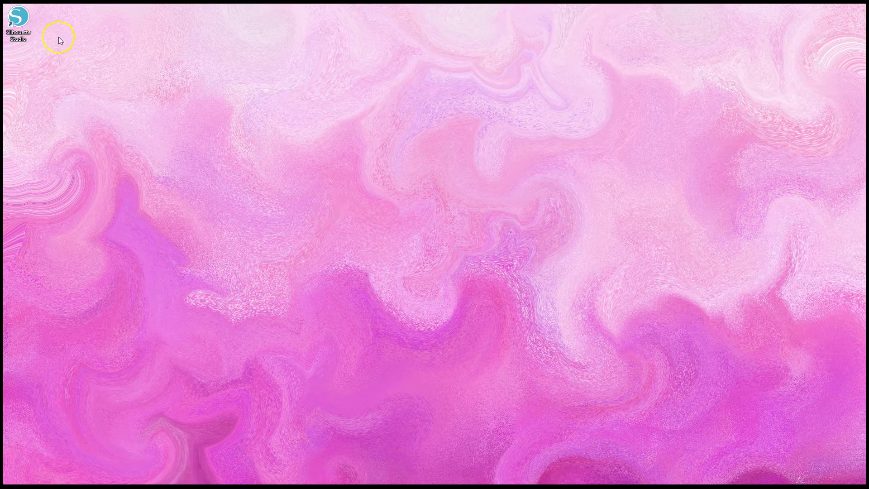
# Launch Silhouette Studio Beta from its desktop icon
pyautogui.doubleClick(19, 18)
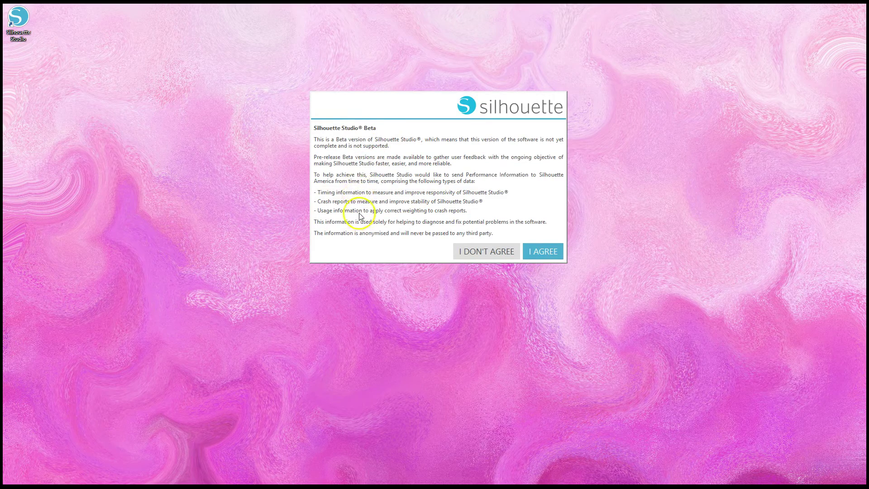
# Accept the beta agreement and let Studio load a blank Untitled-1 page
pyautogui.click(387, 237)
pyautogui.click(546, 252)
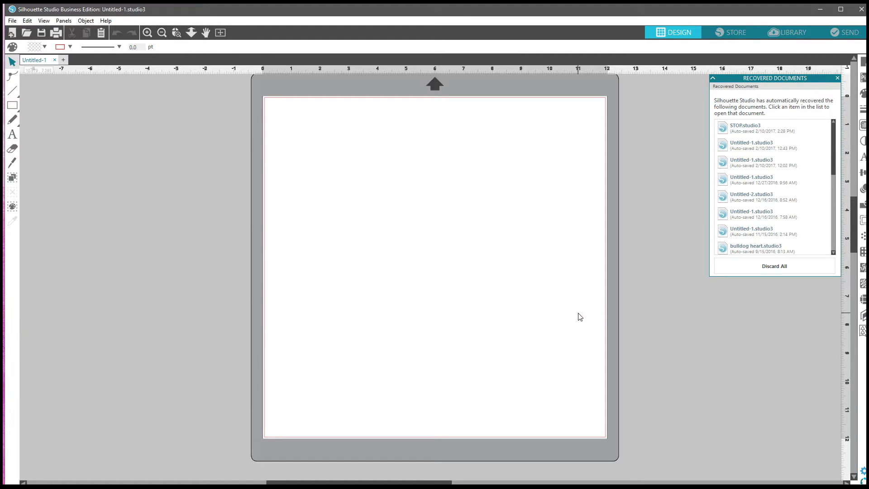
# Close the Recovered Documents panel and bring up the Line tool's drawing variants
pyautogui.click(836, 78)
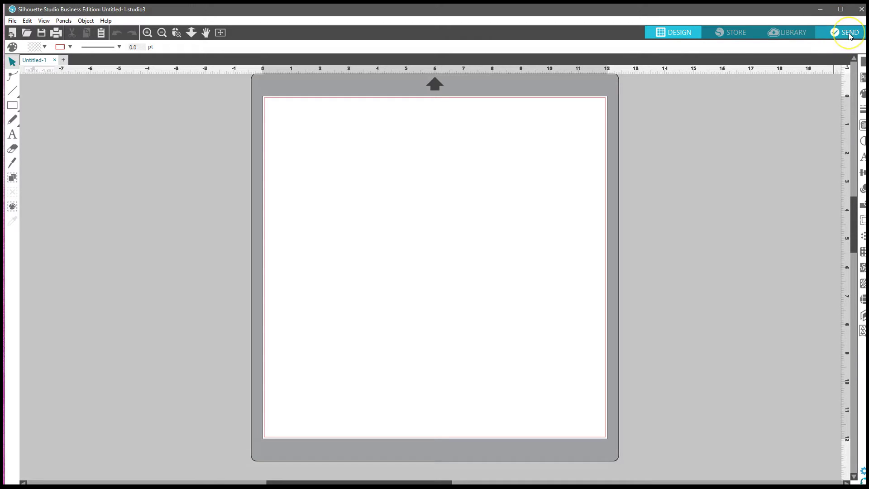
pyautogui.click(849, 35)
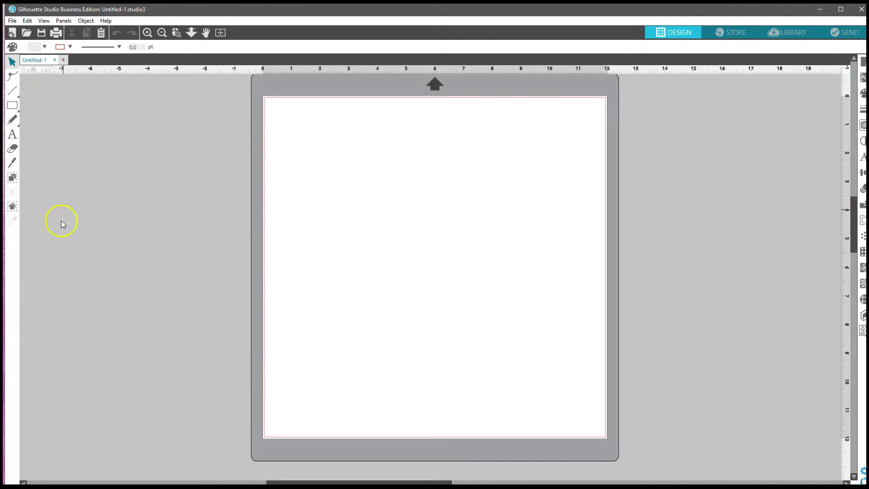
pyautogui.click(13, 90)
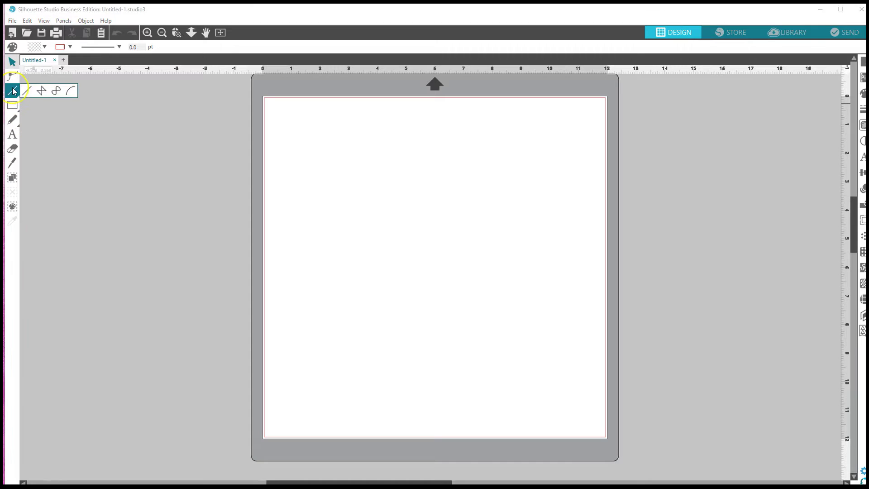
# Draw an arc with the Arc tool and shrink it to a smaller radius
pyautogui.click(69, 94)
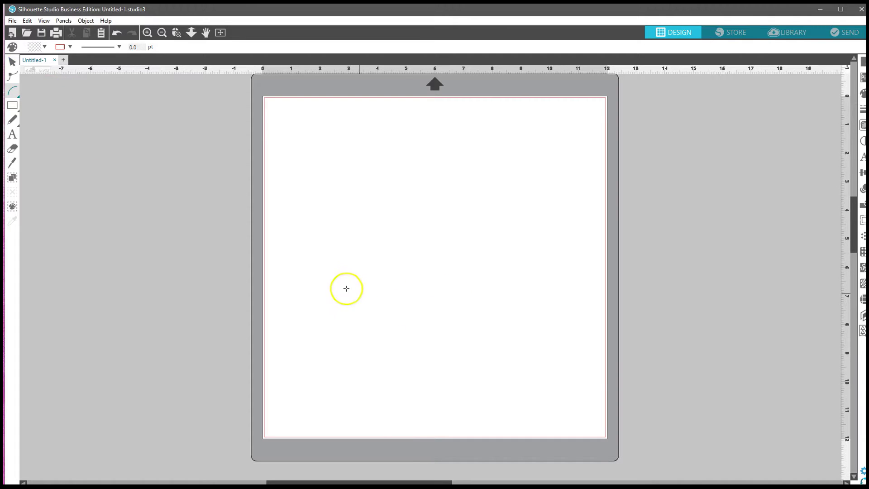
pyautogui.moveTo(306, 220); pyautogui.dragTo(518, 221)
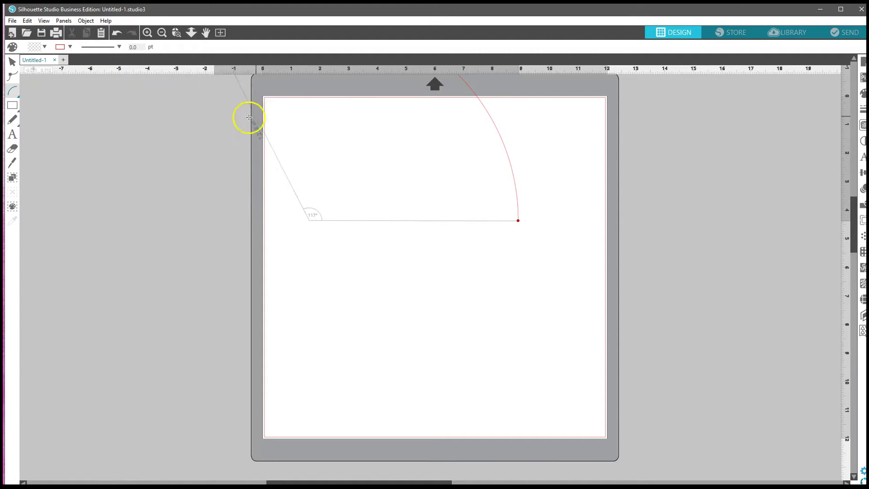
pyautogui.click(179, 175)
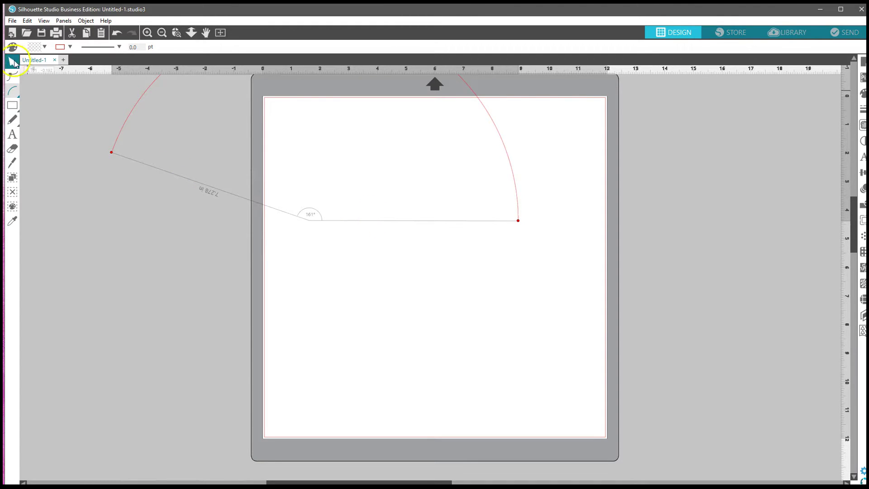
pyautogui.scroll(3, 357, 126)
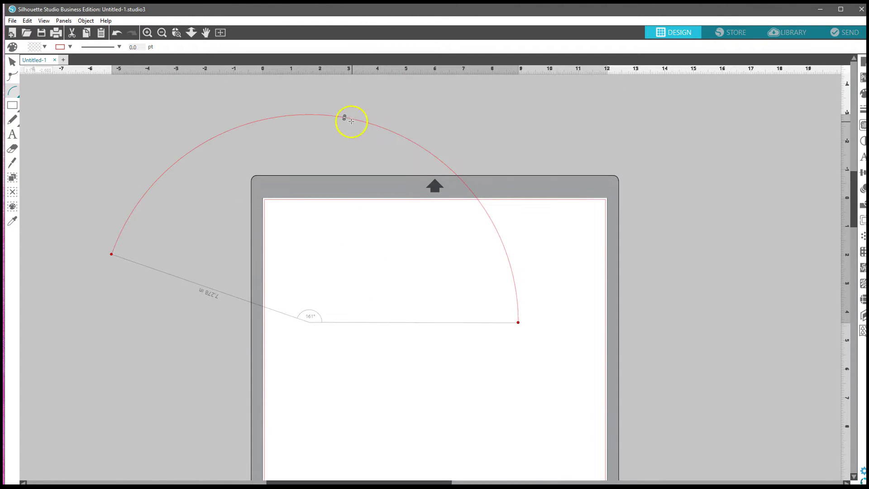
pyautogui.moveTo(345, 119); pyautogui.dragTo(327, 265)
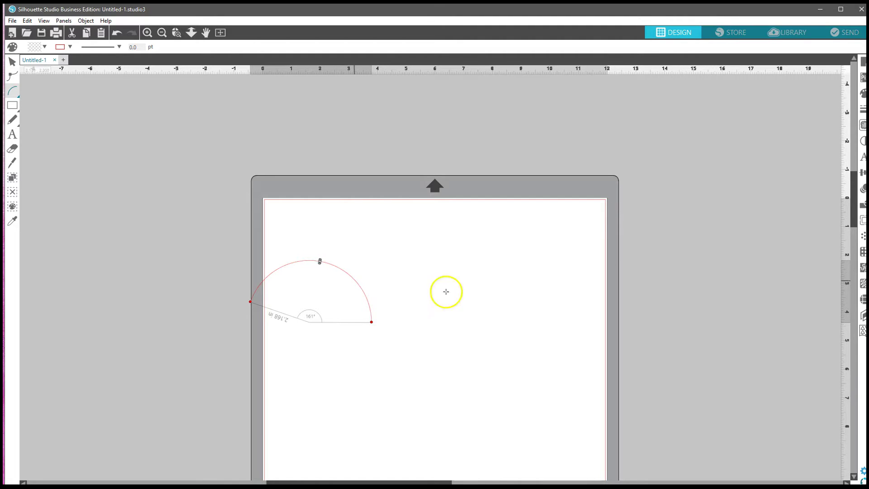
# Move the arc to the middle of the mat and adjust it to a 1.933 in radius
pyautogui.click(12, 61)
pyautogui.click(421, 262)
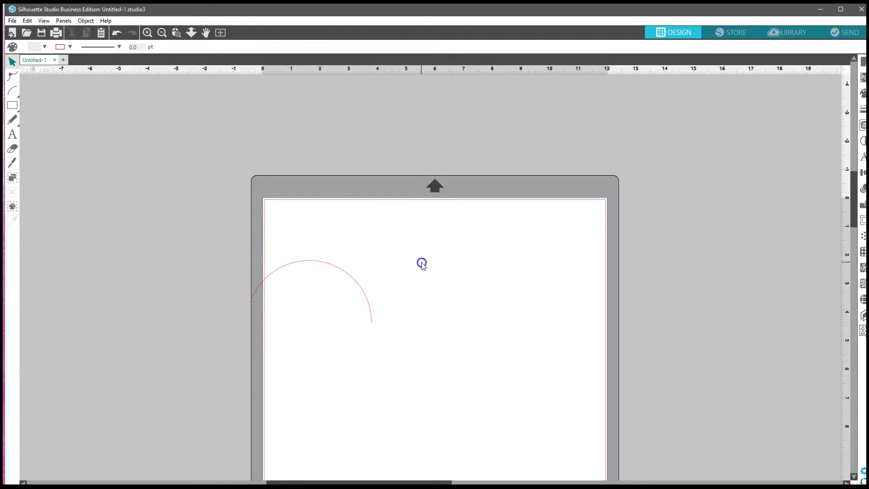
pyautogui.moveTo(324, 268); pyautogui.dragTo(443, 250)
pyautogui.click(442, 248)
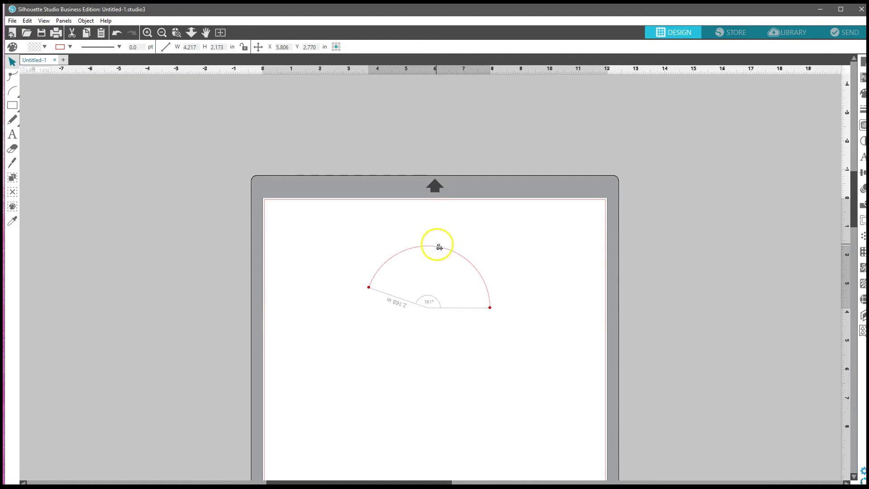
pyautogui.moveTo(438, 246)
pyautogui.mouseDown()
pyautogui.moveTo(471, 151)
pyautogui.moveTo(430, 272)
pyautogui.moveTo(444, 258)
pyautogui.mouseUp()
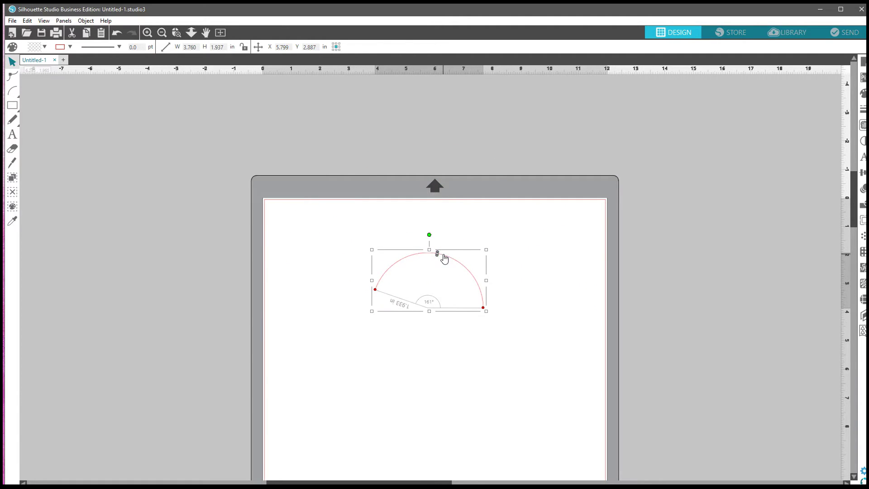
# Delete the arc and draw a pentagon near the top of the mat
pyautogui.press('Delete')
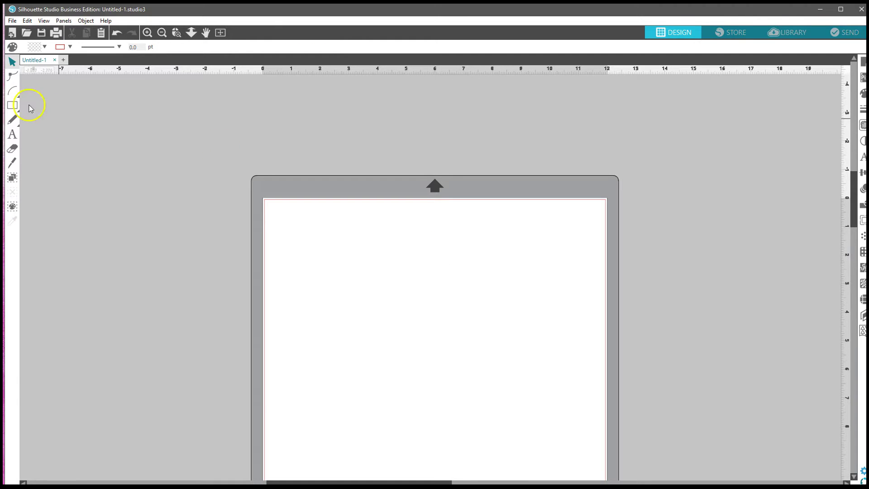
pyautogui.click(15, 105)
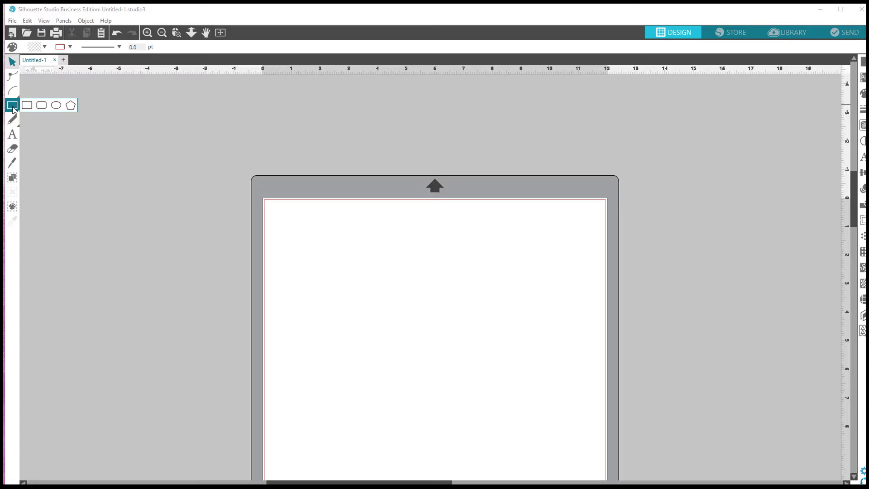
pyautogui.moveTo(14, 110); pyautogui.dragTo(70, 110)
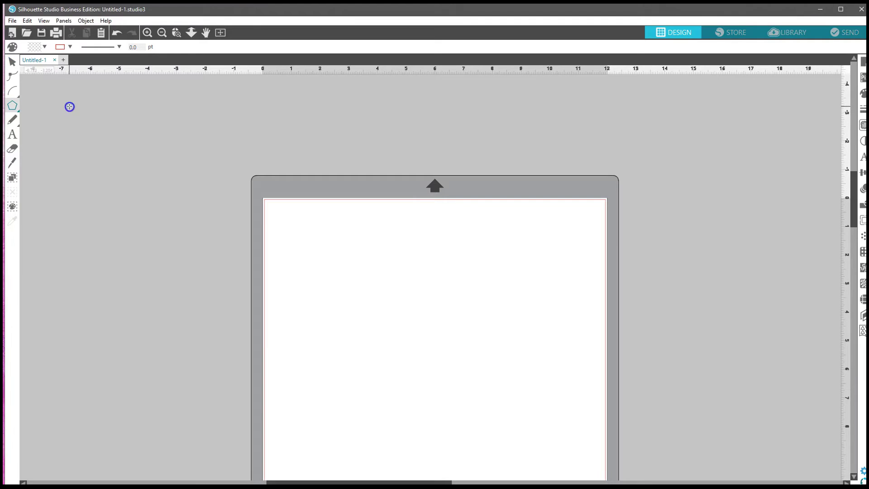
pyautogui.click(365, 238)
pyautogui.moveTo(365, 237); pyautogui.dragTo(397, 284)
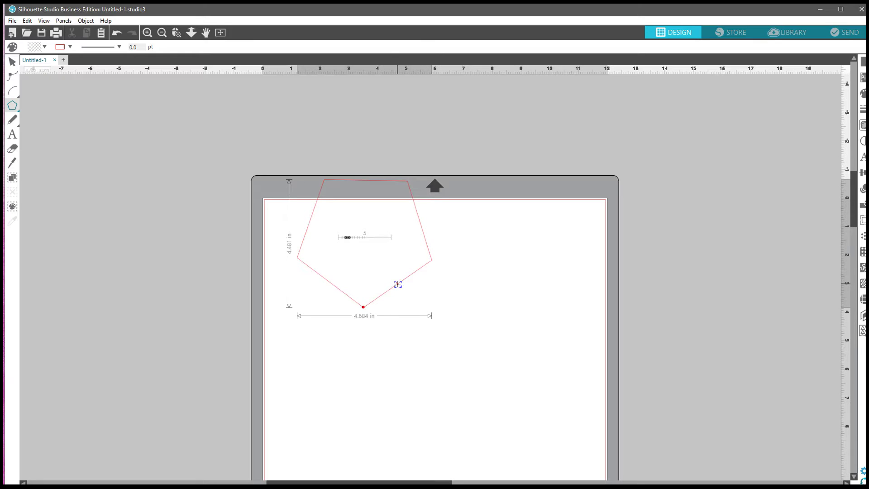
pyautogui.moveTo(397, 283); pyautogui.dragTo(397, 284)
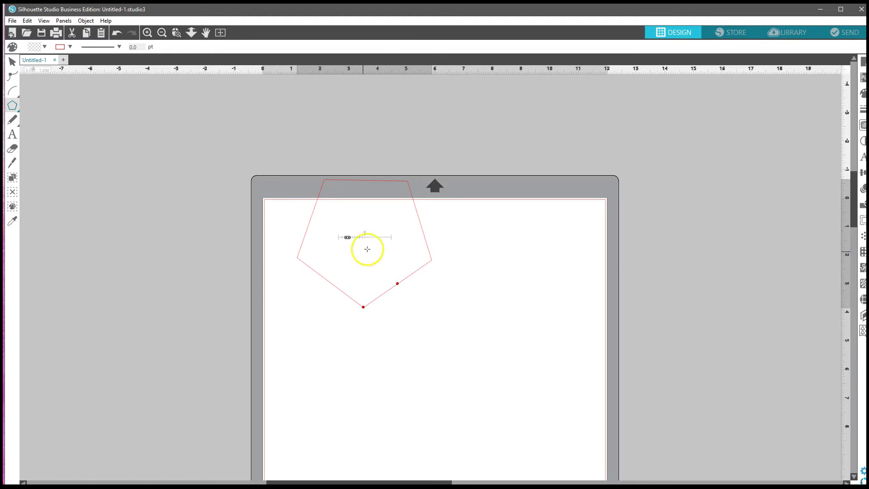
# Raise the polygon's side count to 20, then delete it
pyautogui.click(347, 238)
pyautogui.moveTo(347, 238); pyautogui.dragTo(370, 239)
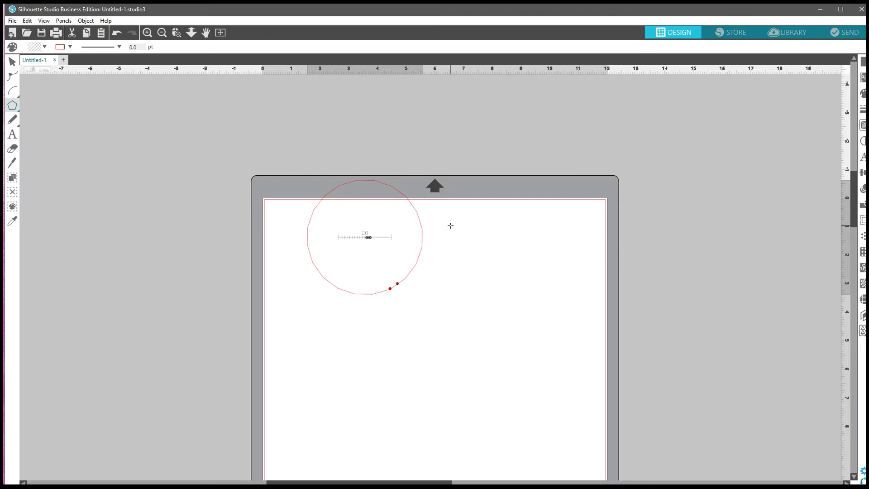
pyautogui.click(12, 61)
pyautogui.click(382, 186)
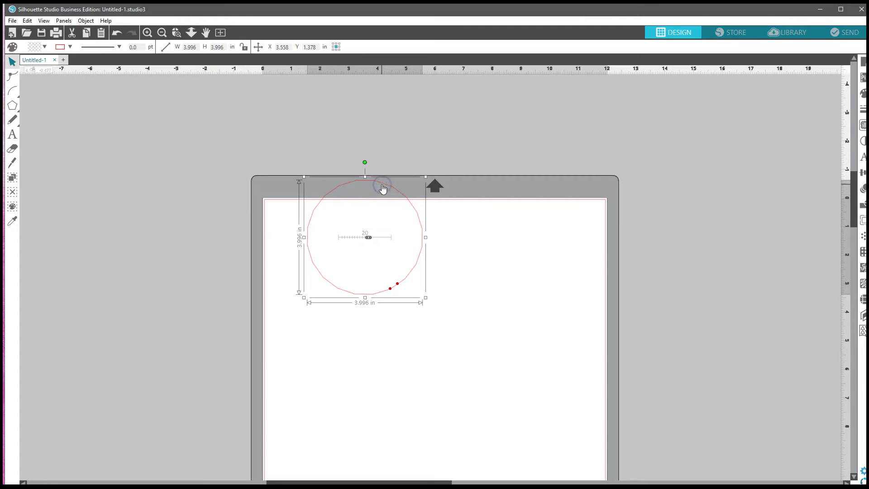
pyautogui.press('Delete')
pyautogui.click(12, 120)
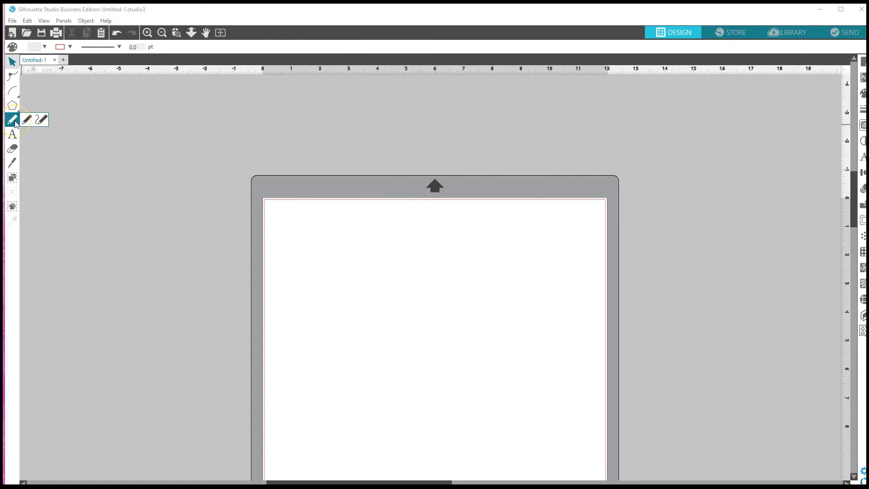
# Draw a wavy smooth-freehand line about 9.053 in wide across the mat, then delete it
pyautogui.click(41, 120)
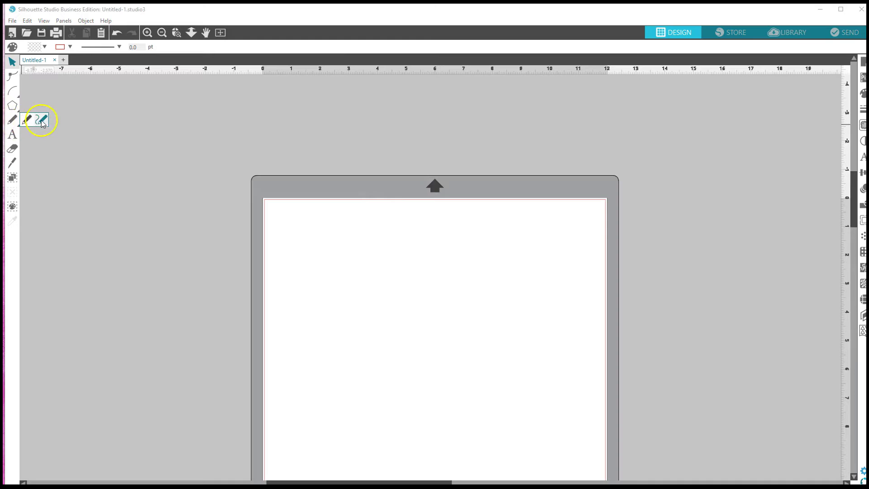
pyautogui.moveTo(306, 346)
pyautogui.mouseDown()
pyautogui.moveTo(316, 326)
pyautogui.moveTo(339, 324)
pyautogui.moveTo(361, 348)
pyautogui.moveTo(397, 324)
pyautogui.moveTo(426, 357)
pyautogui.moveTo(474, 327)
pyautogui.moveTo(542, 357)
pyautogui.moveTo(567, 318)
pyautogui.mouseUp()
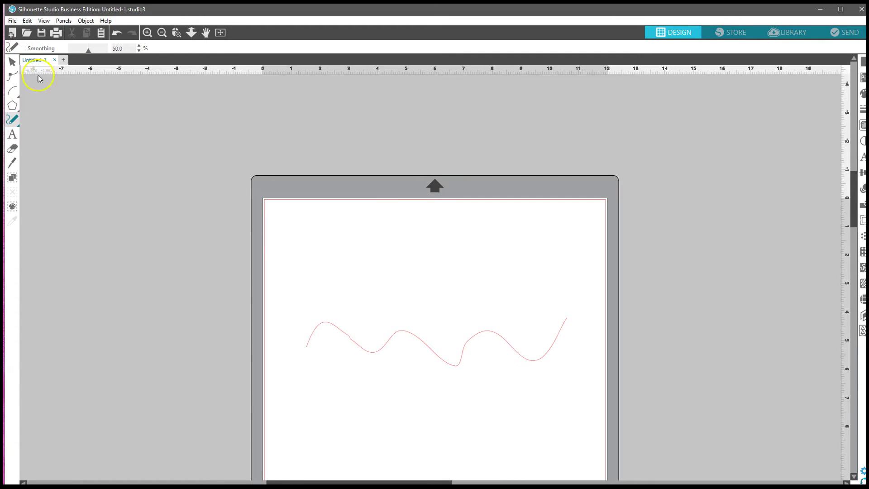
pyautogui.click(12, 61)
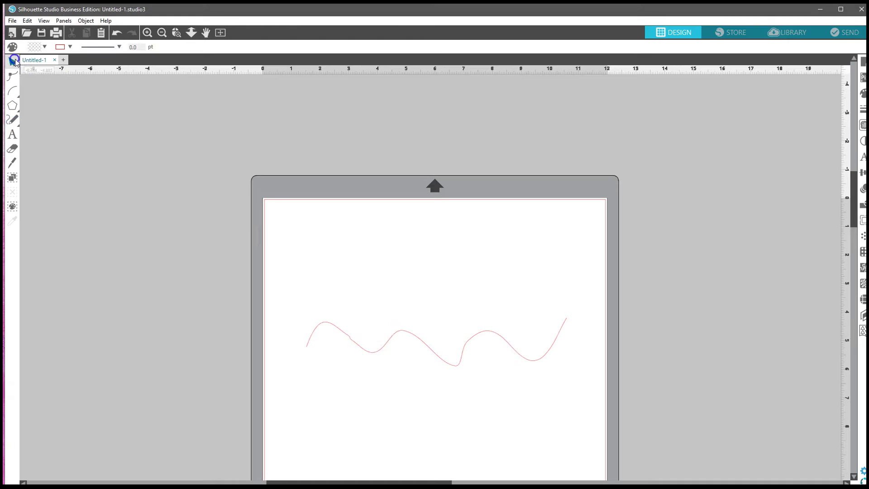
pyautogui.click(404, 334)
pyautogui.press('Delete')
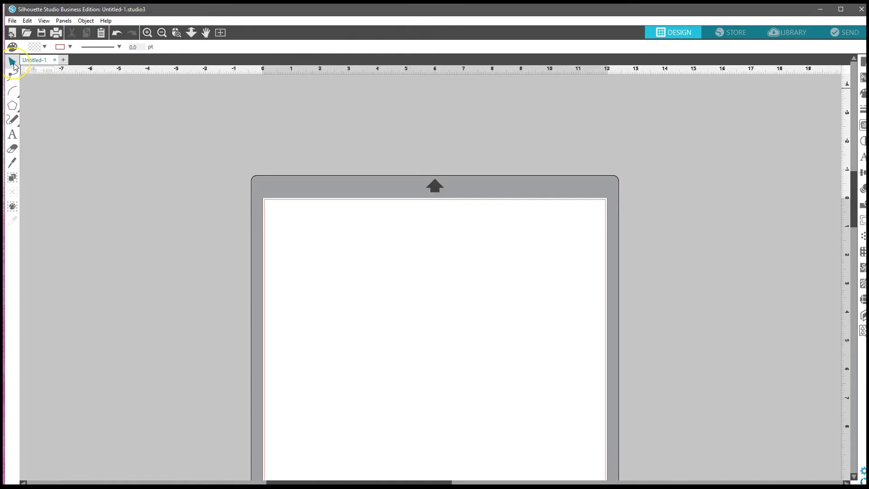
pyautogui.click(13, 78)
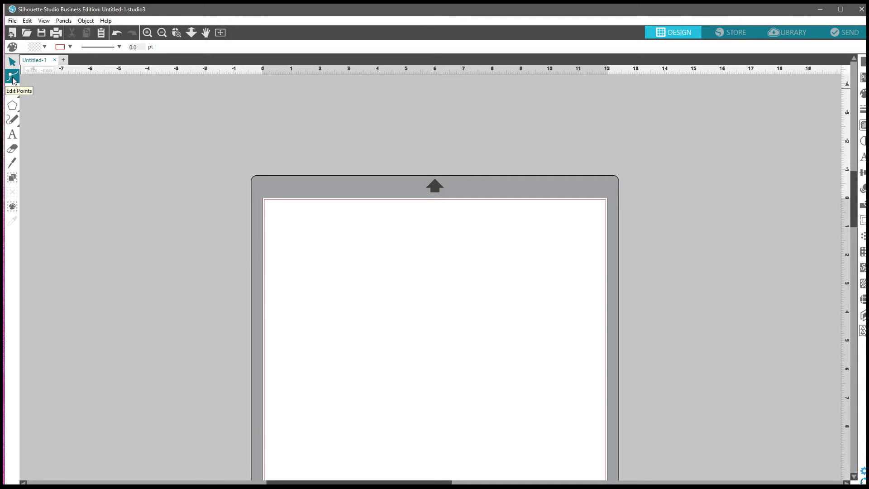
pyautogui.click(17, 148)
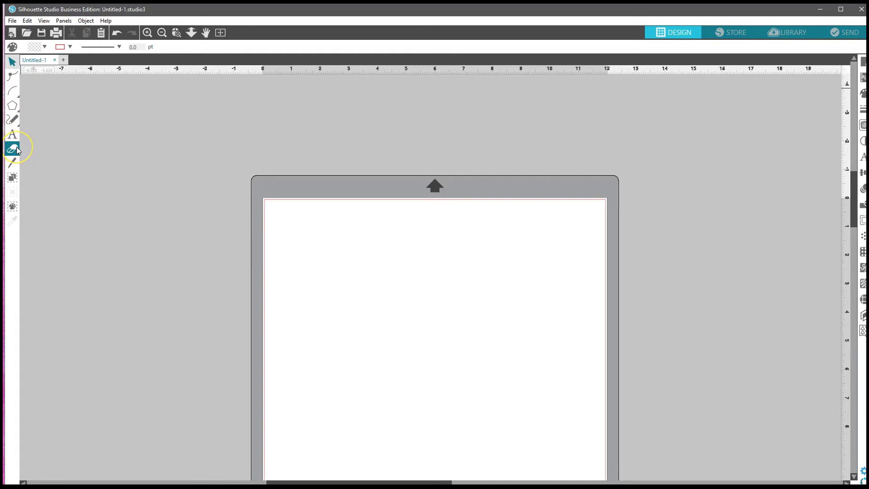
pyautogui.click(13, 165)
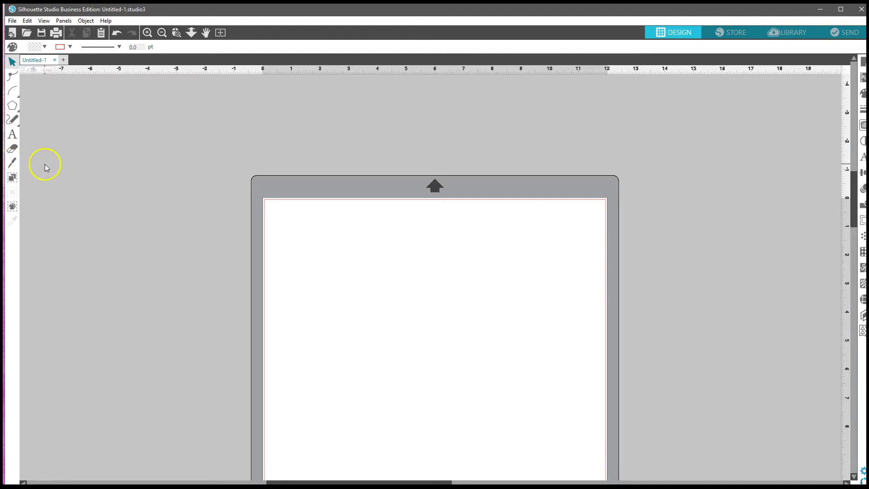
pyautogui.click(14, 177)
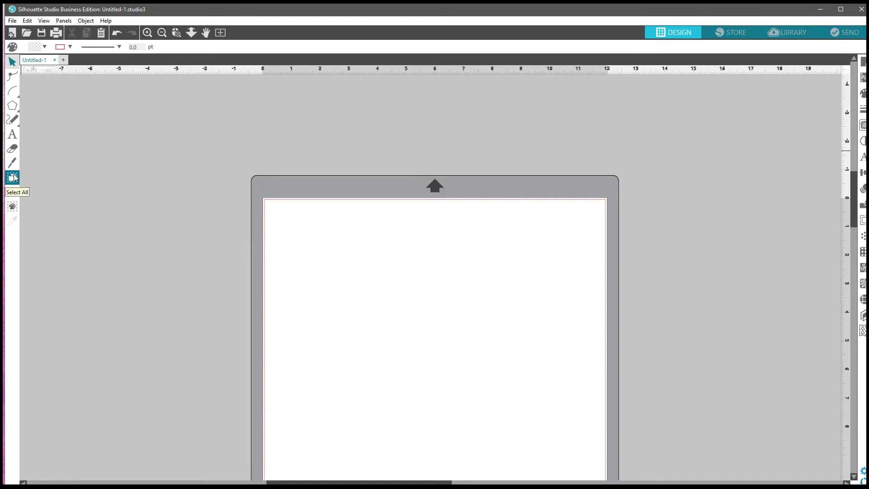
pyautogui.click(12, 105)
pyautogui.moveTo(315, 236); pyautogui.dragTo(379, 265)
pyautogui.click(13, 90)
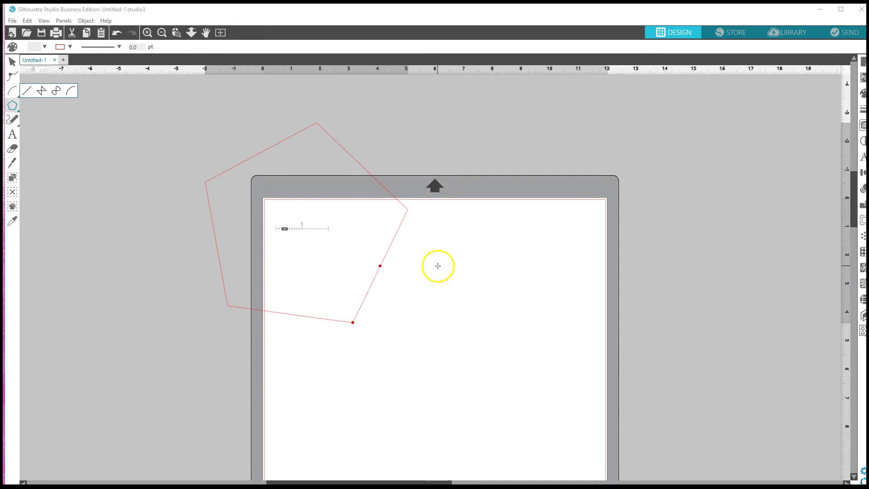
pyautogui.moveTo(438, 265); pyautogui.dragTo(453, 293)
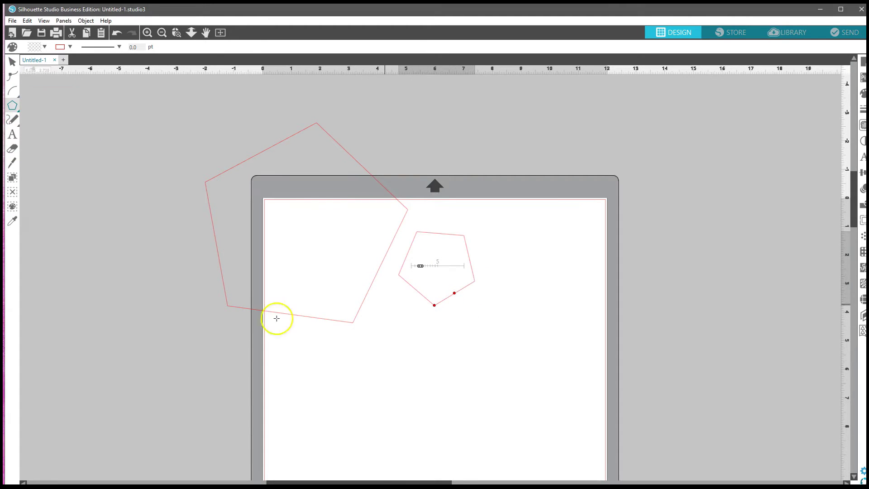
pyautogui.click(11, 60)
pyautogui.click(294, 136)
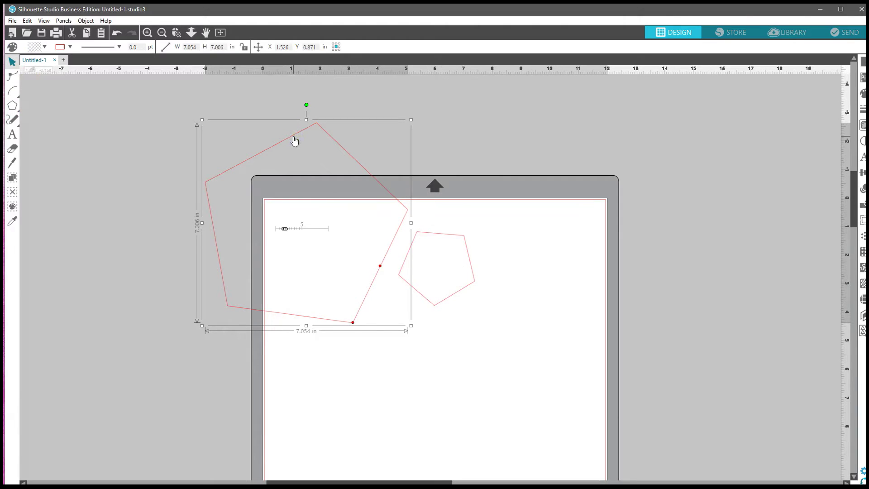
pyautogui.keyDown('shift'); pyautogui.click(458, 236); pyautogui.keyUp('shift')
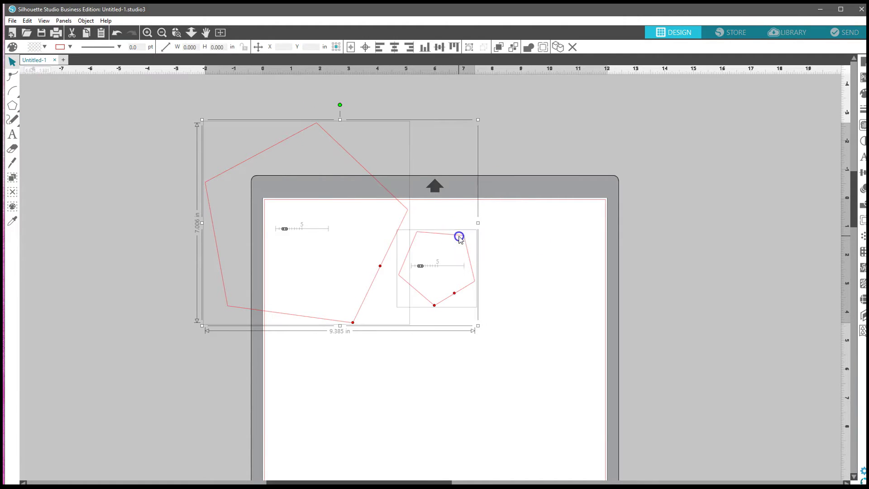
pyautogui.click(557, 119)
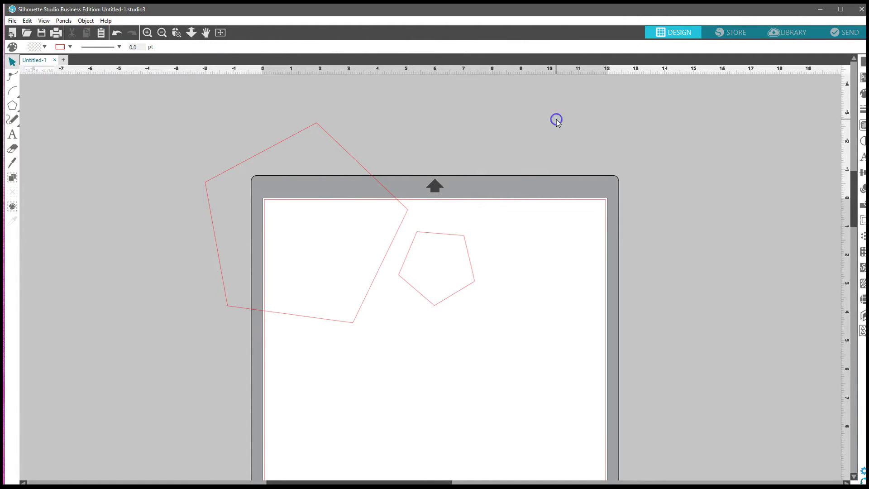
pyautogui.click(12, 180)
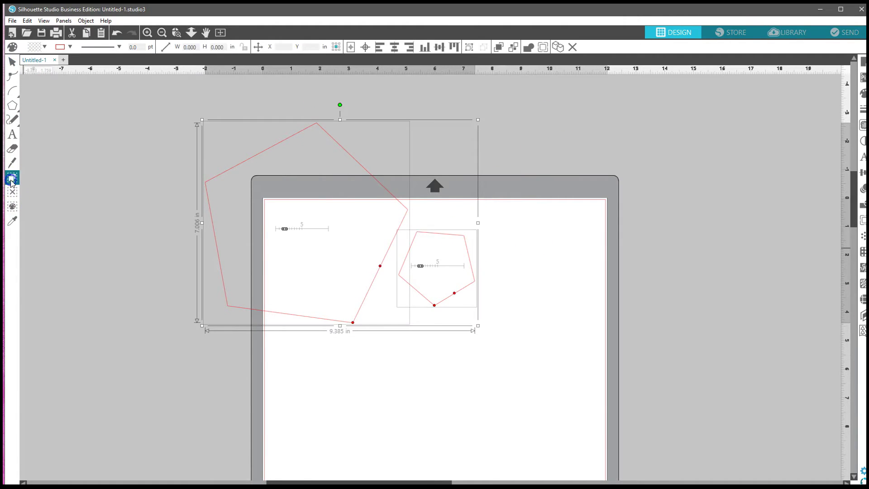
pyautogui.rightClick(341, 132)
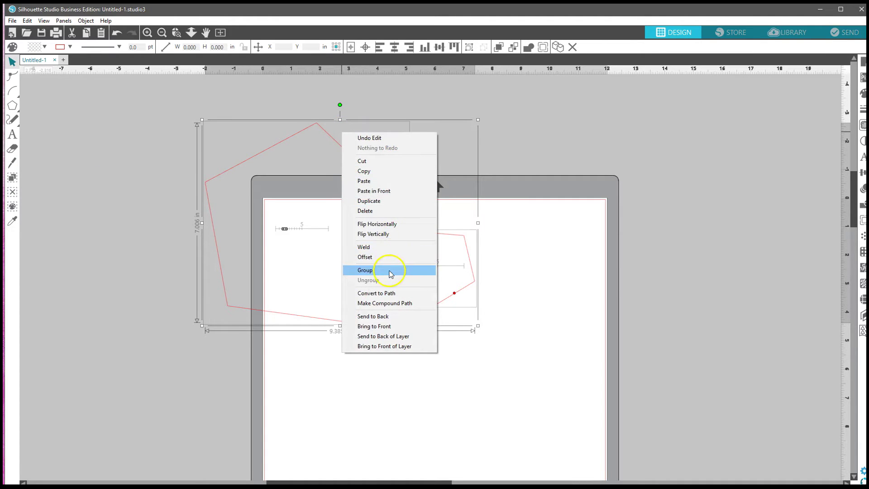
pyautogui.click(387, 271)
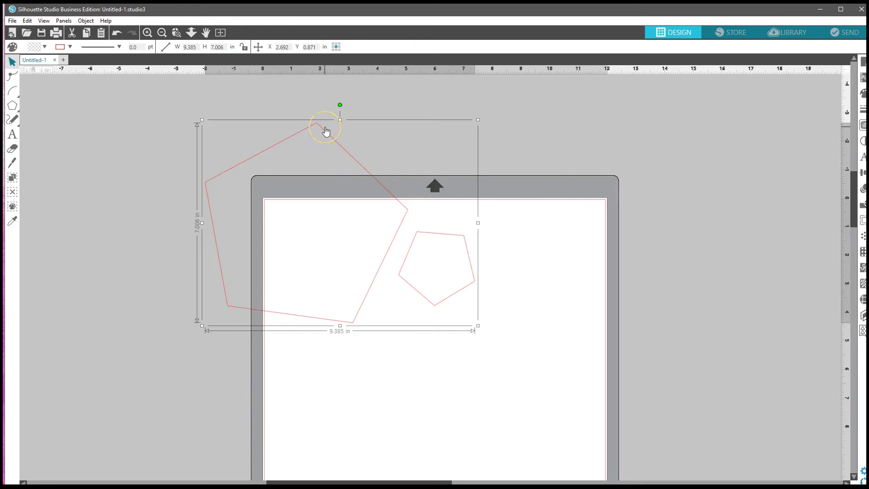
pyautogui.press('Delete')
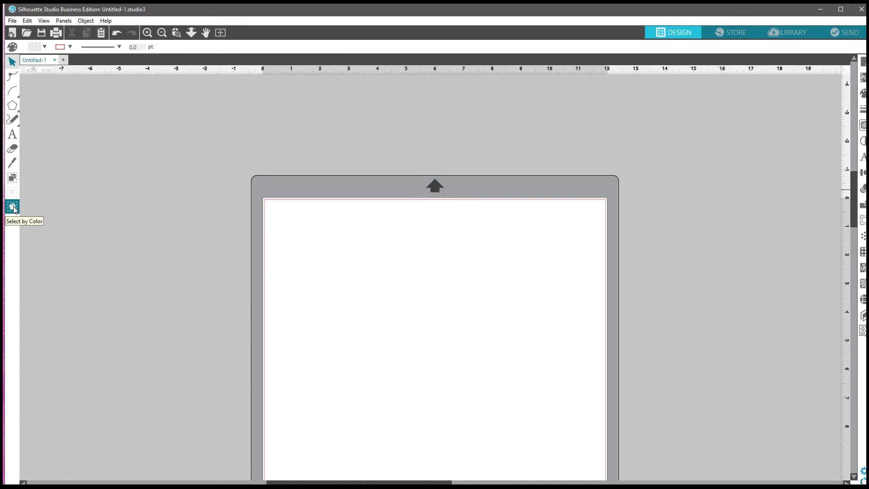
# Draw a small red pentagon at the mat's top-left and a large cyan one near the top
pyautogui.click(12, 106)
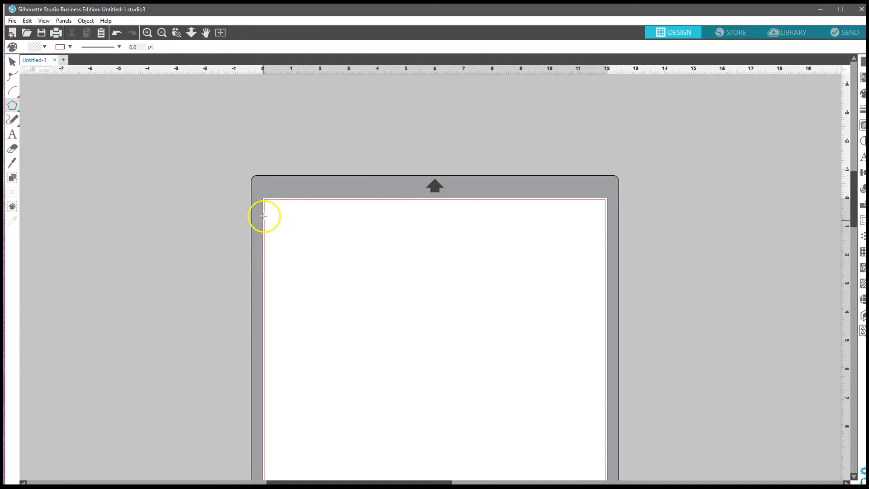
pyautogui.moveTo(264, 201); pyautogui.dragTo(289, 229)
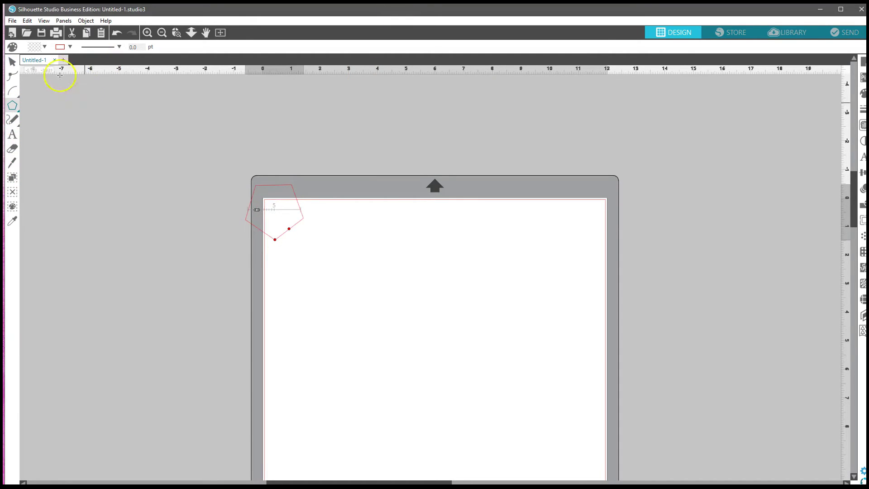
pyautogui.click(862, 94)
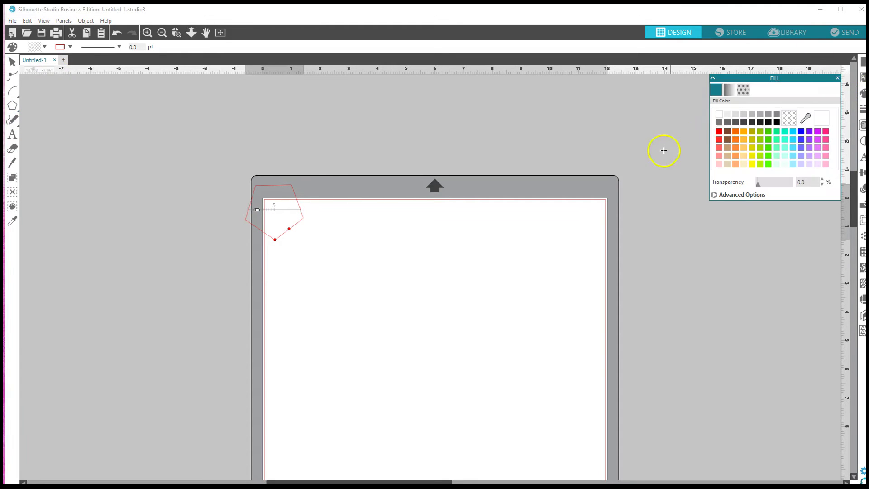
pyautogui.click(718, 132)
pyautogui.click(38, 155)
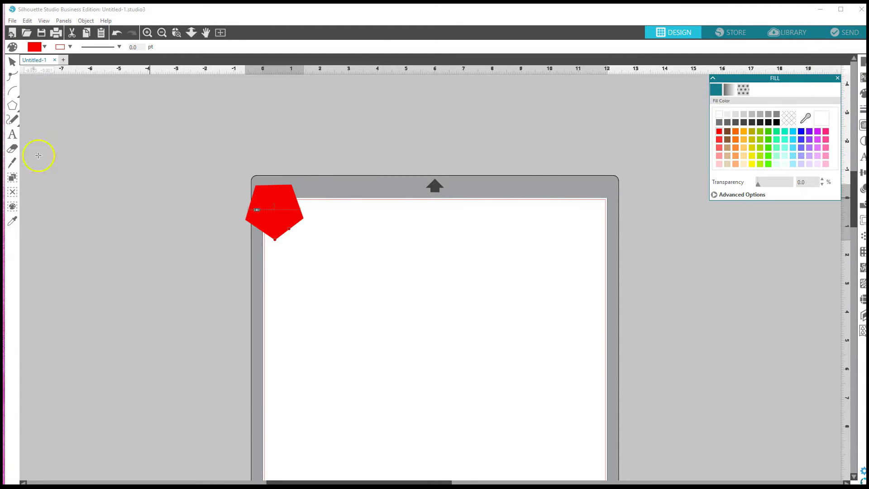
pyautogui.moveTo(345, 258); pyautogui.dragTo(415, 296)
pyautogui.click(791, 139)
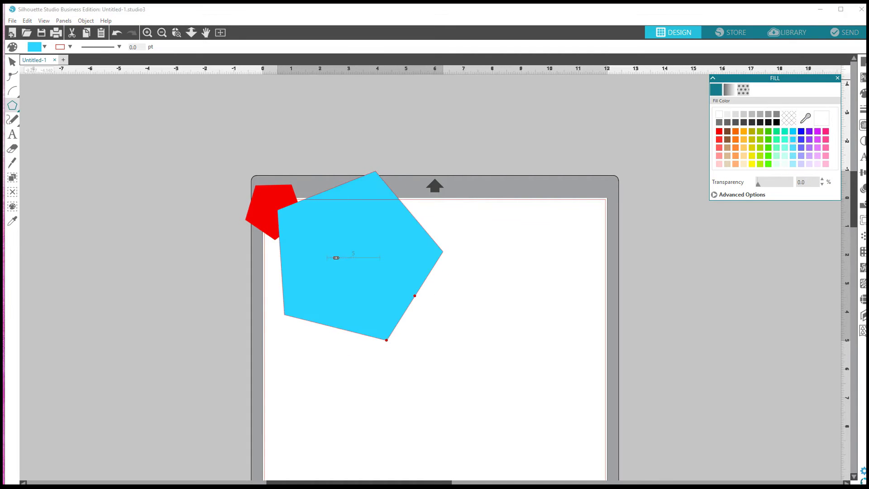
# Add two yellow pentagons, a cyan one at lower right, and a red one above the mat
pyautogui.moveTo(518, 287); pyautogui.dragTo(547, 308)
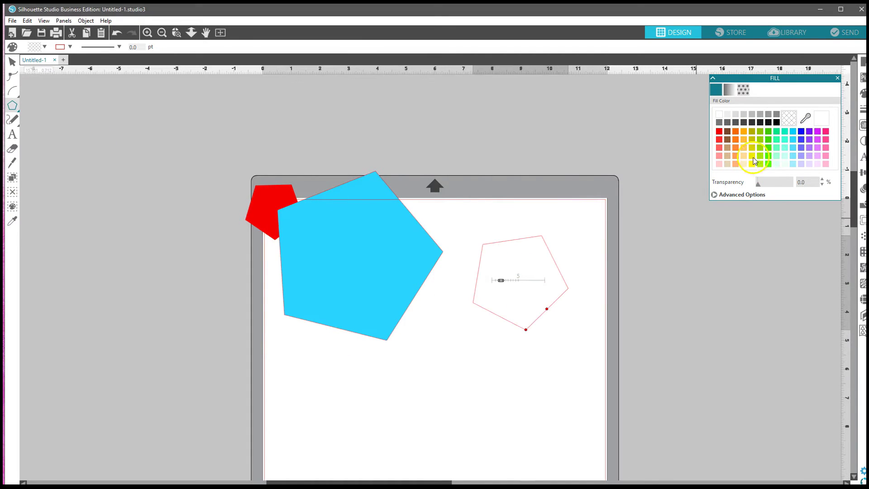
pyautogui.click(751, 155)
pyautogui.moveTo(399, 382); pyautogui.dragTo(426, 410)
pyautogui.click(752, 157)
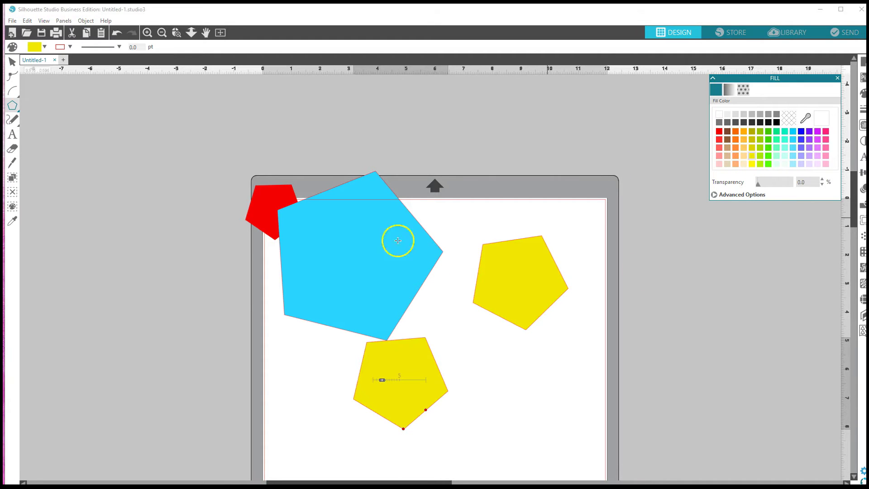
pyautogui.moveTo(575, 375); pyautogui.dragTo(614, 408)
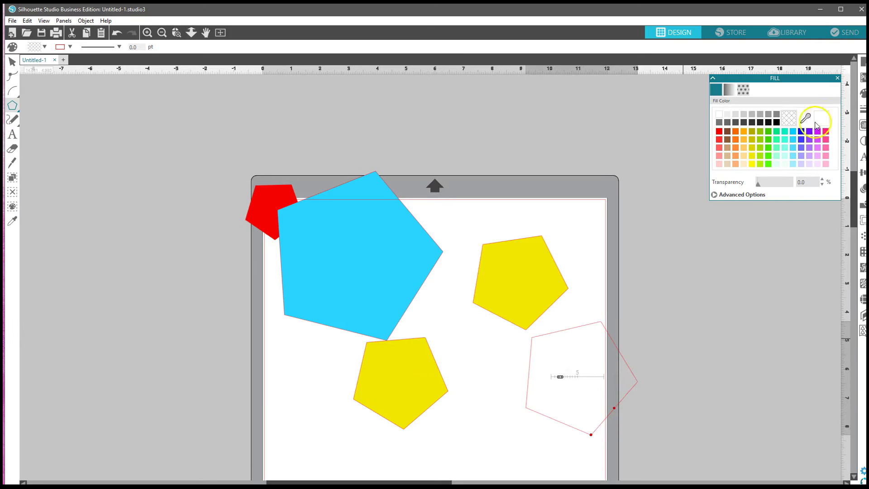
pyautogui.click(793, 139)
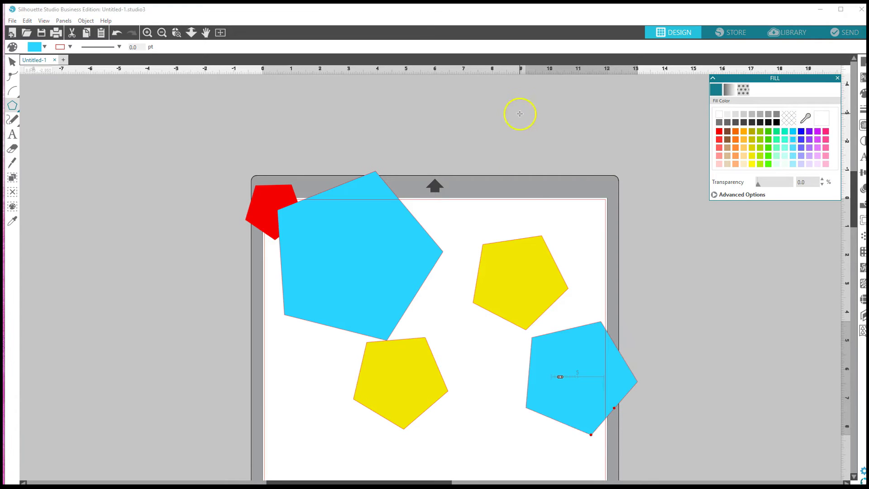
pyautogui.moveTo(502, 114); pyautogui.dragTo(564, 143)
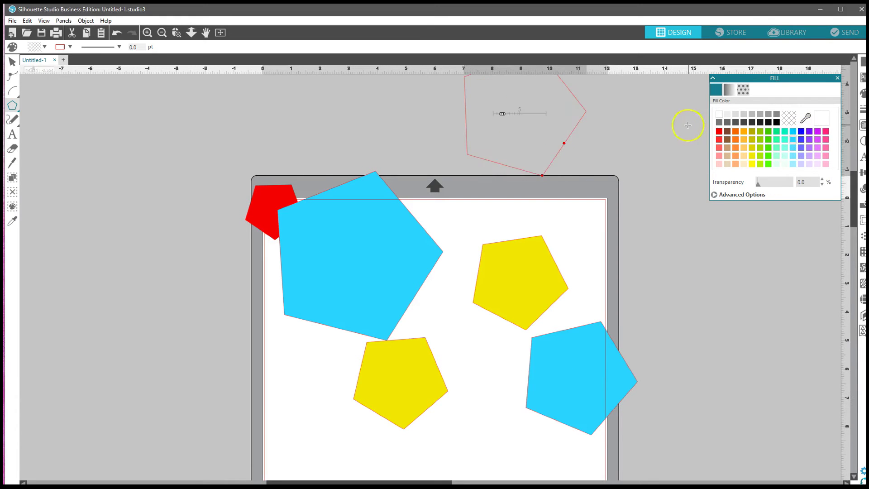
pyautogui.click(719, 132)
# In Select by Color, list colours by fill and select the cyan, yellow and red pentagons
pyautogui.click(12, 207)
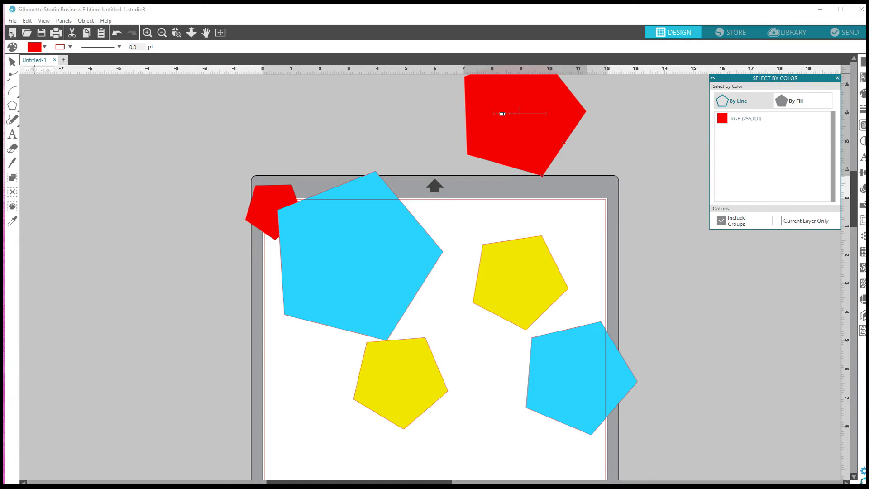
pyautogui.click(12, 75)
pyautogui.click(135, 163)
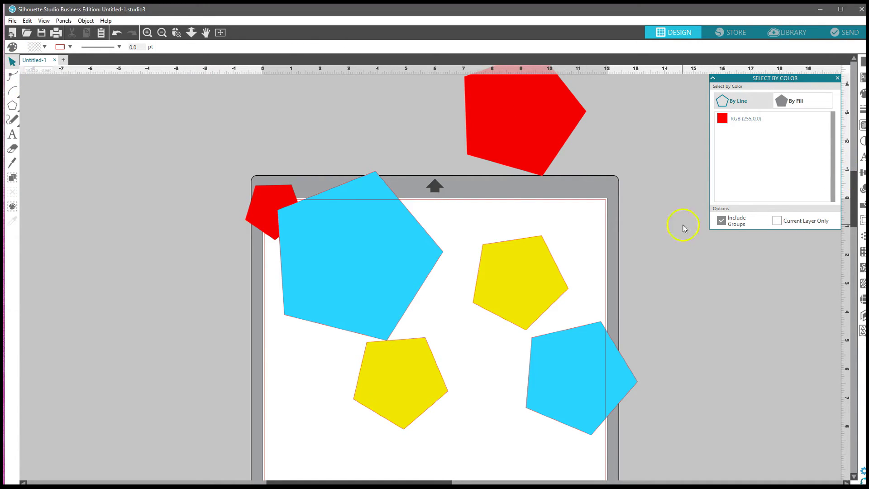
pyautogui.click(403, 252)
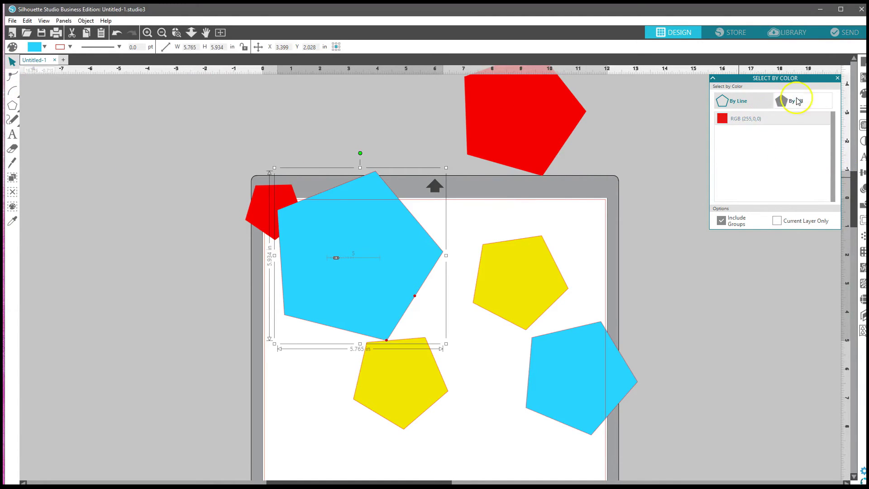
pyautogui.click(781, 103)
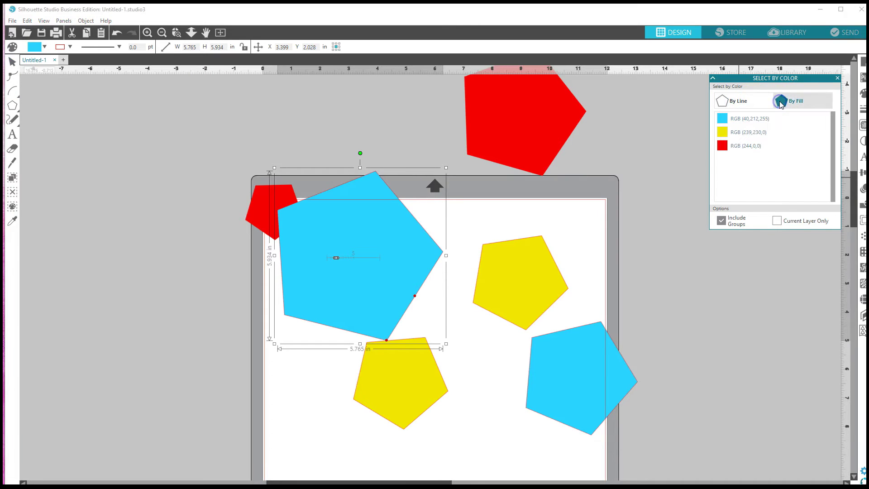
pyautogui.click(753, 122)
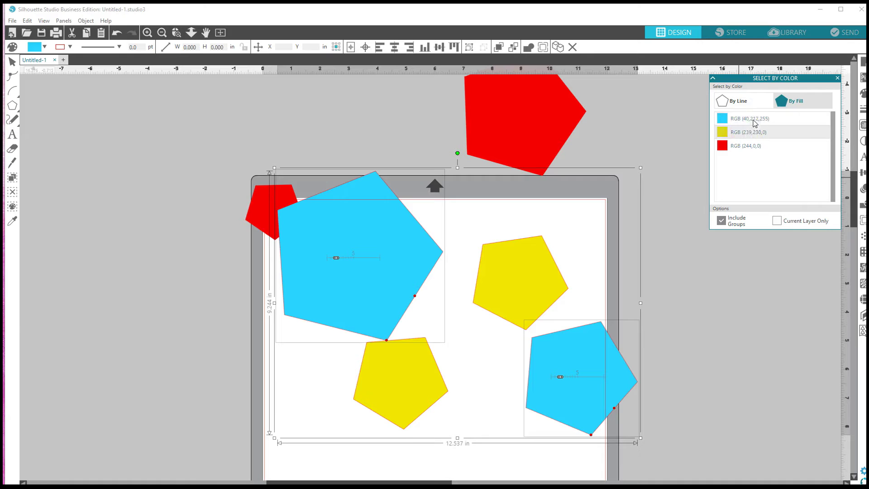
pyautogui.click(746, 135)
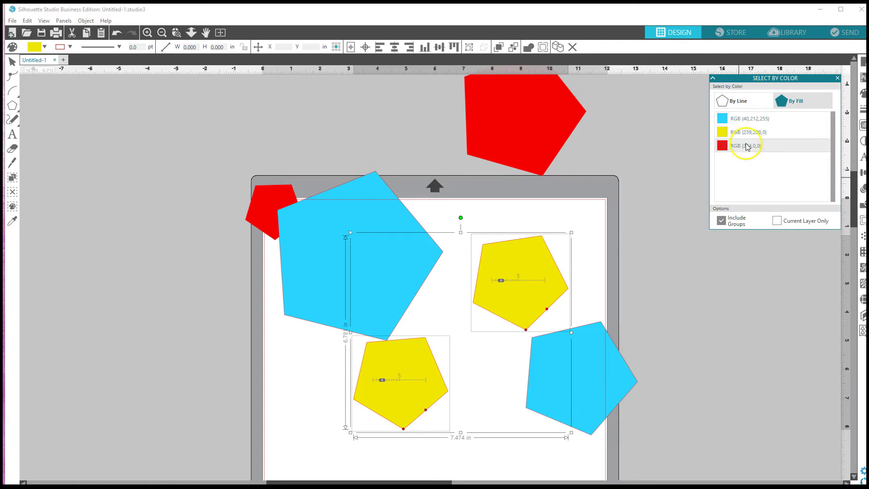
pyautogui.click(746, 147)
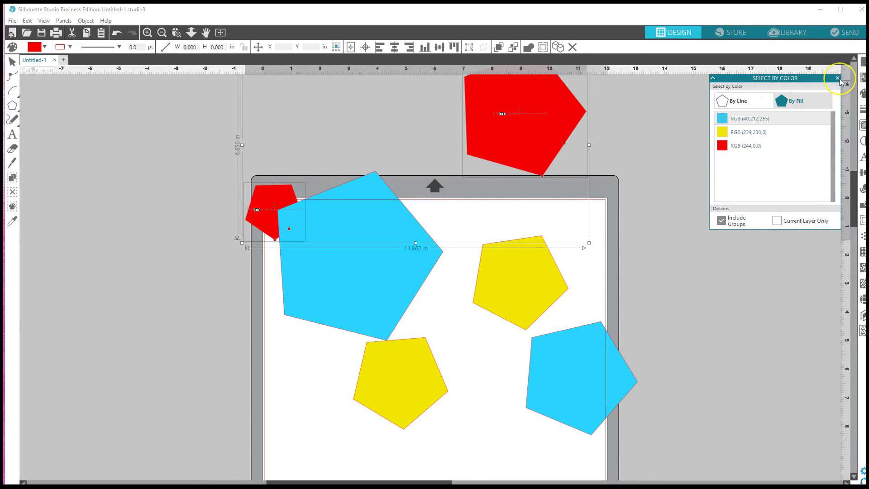
# Delete the red pentagons, then the blue and yellow ones until the mat is empty
pyautogui.press('Delete')
pyautogui.click(414, 226)
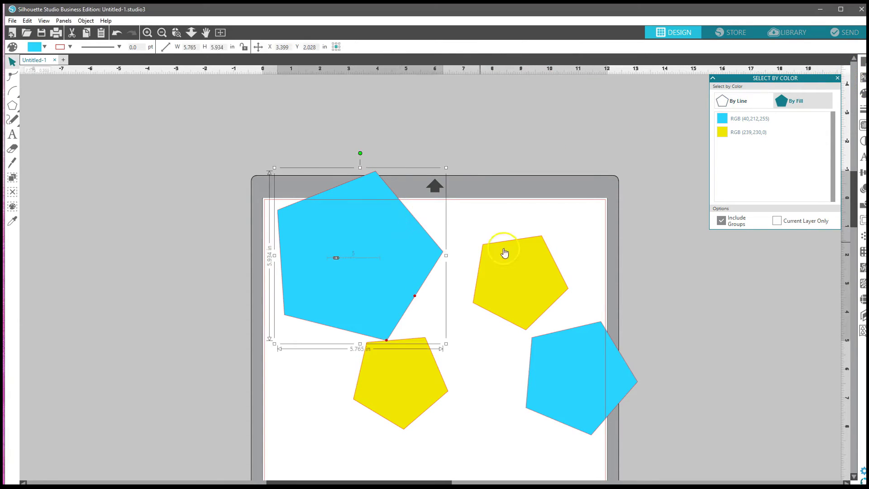
pyautogui.press('Delete')
pyautogui.click(552, 308)
pyautogui.click(432, 351)
pyautogui.click(540, 271)
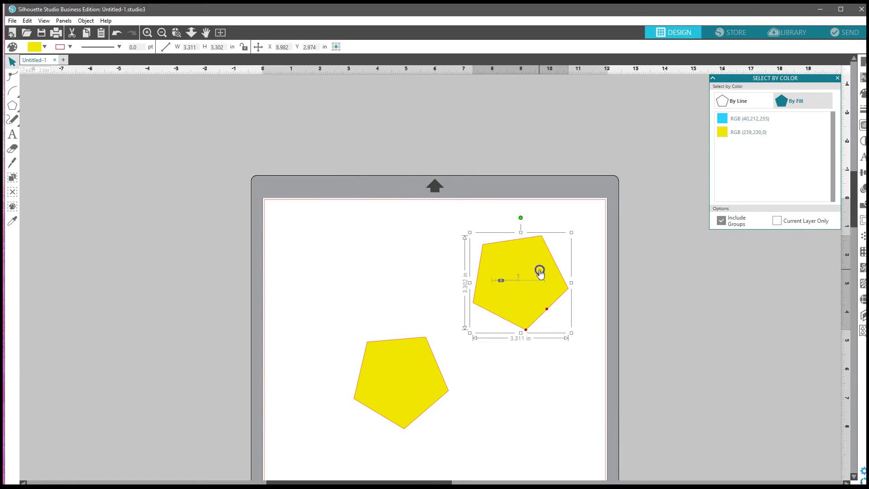
pyautogui.press('Delete')
pyautogui.click(424, 342)
pyautogui.press('Delete')
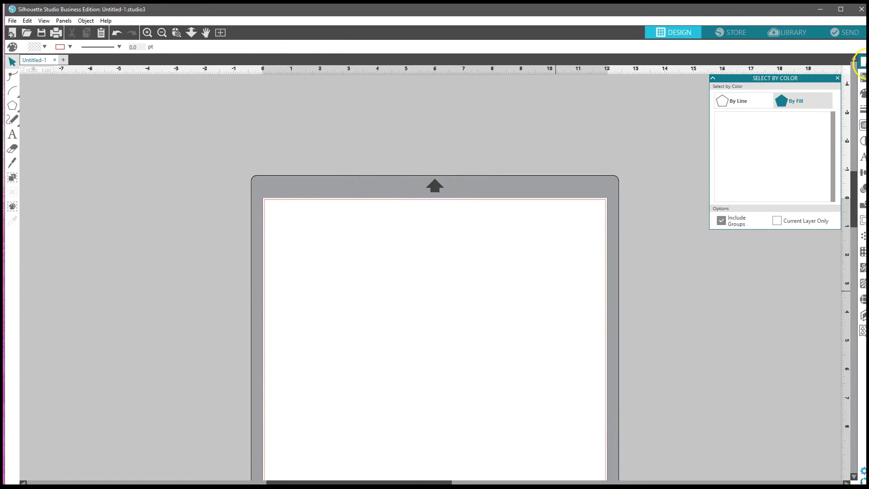
# Close Select by Color and dock the Line Style panel beneath the Fill panel on the left
pyautogui.click(837, 78)
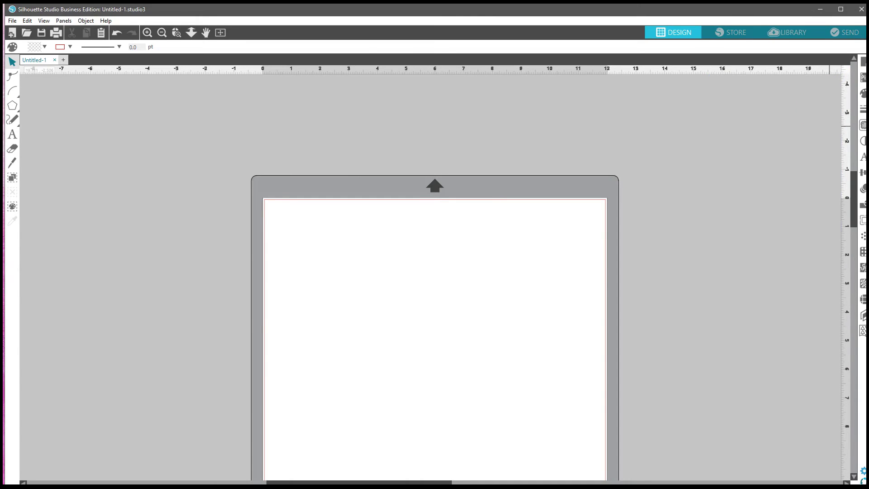
pyautogui.click(863, 94)
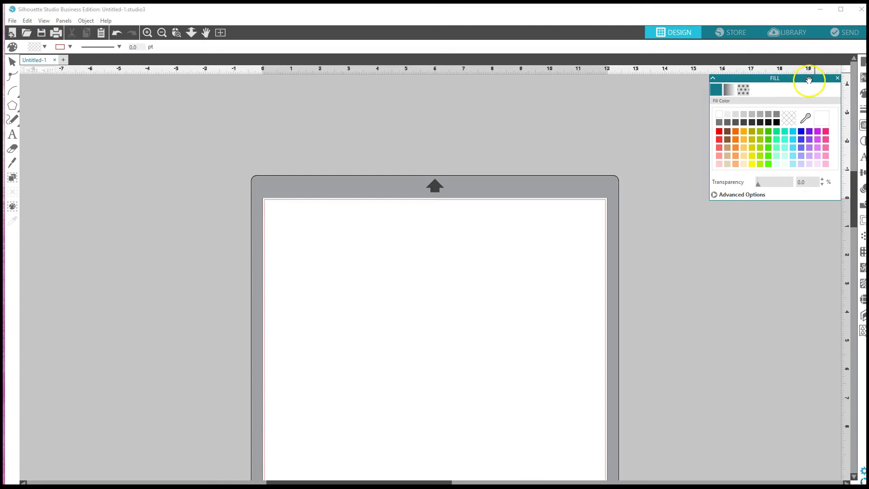
pyautogui.moveTo(809, 81); pyautogui.dragTo(153, 79)
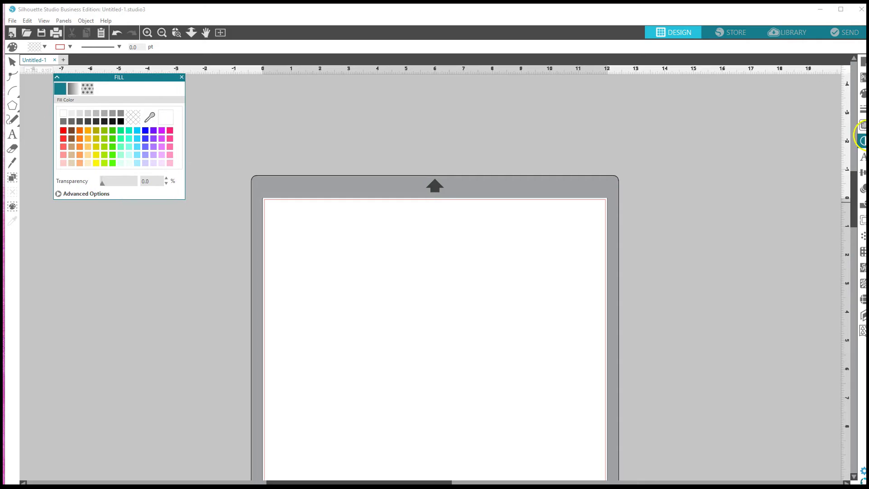
pyautogui.click(862, 140)
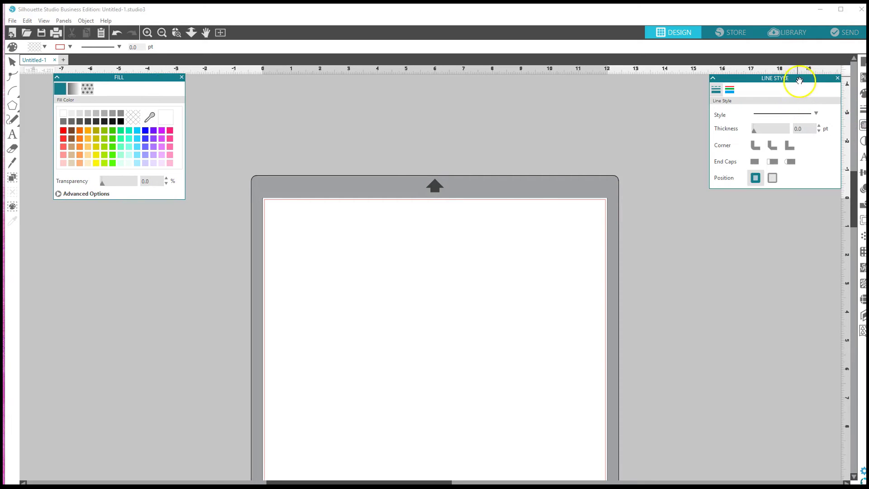
pyautogui.moveTo(810, 80); pyautogui.dragTo(137, 205)
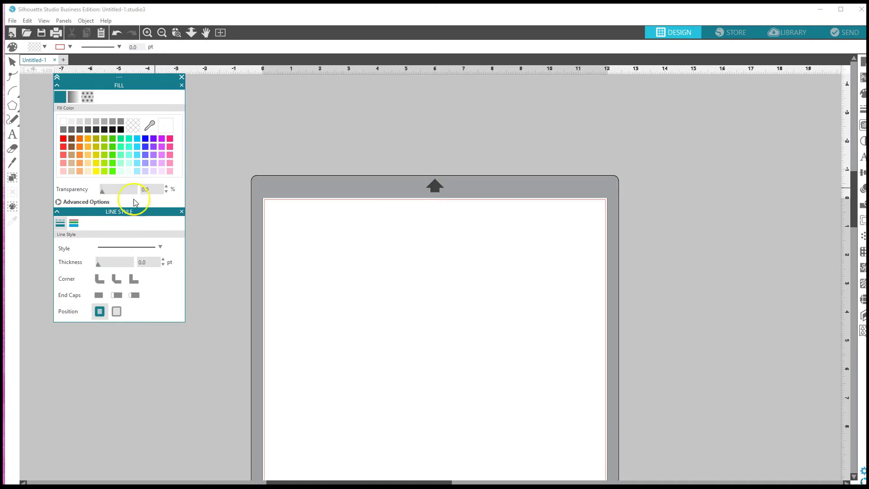
pyautogui.click(97, 279)
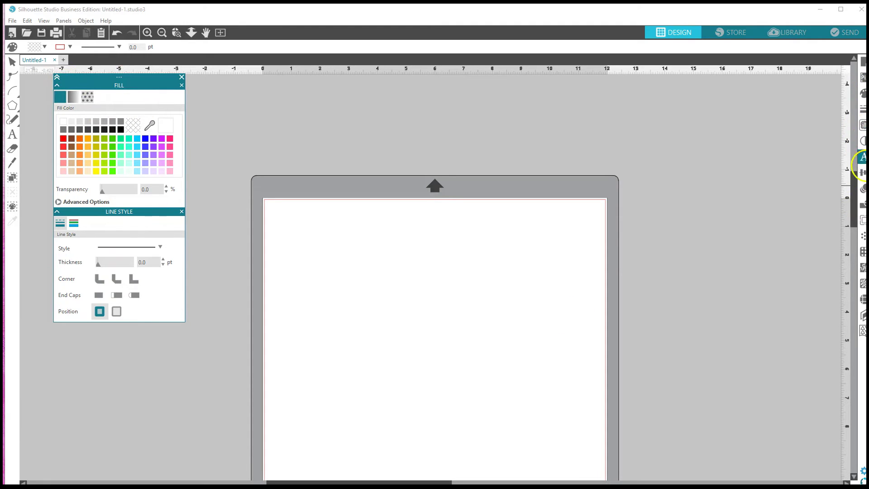
# Dock the Transform, Replicate and Modify panels together into one stack
pyautogui.click(862, 174)
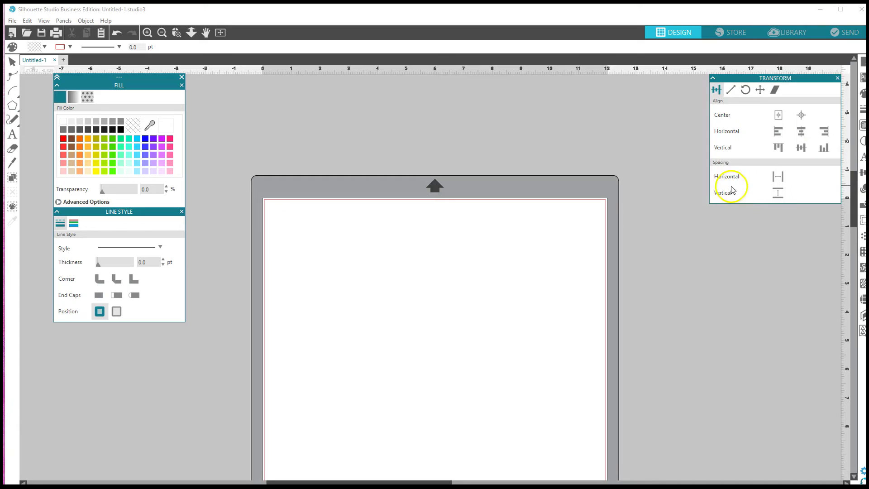
pyautogui.moveTo(803, 80); pyautogui.dragTo(771, 95)
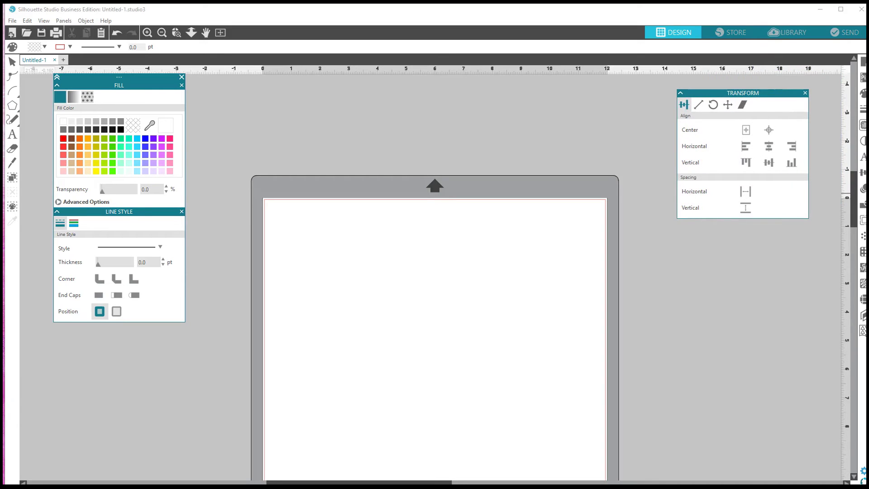
pyautogui.click(862, 189)
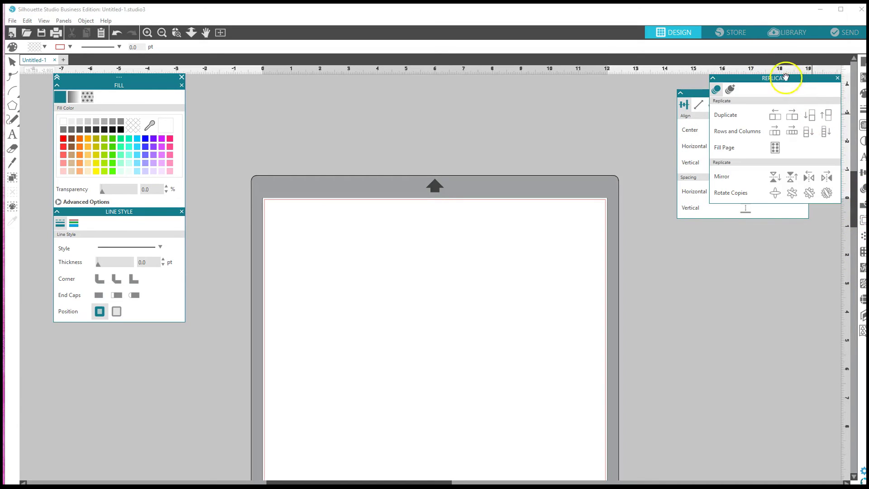
pyautogui.moveTo(792, 77); pyautogui.dragTo(763, 219)
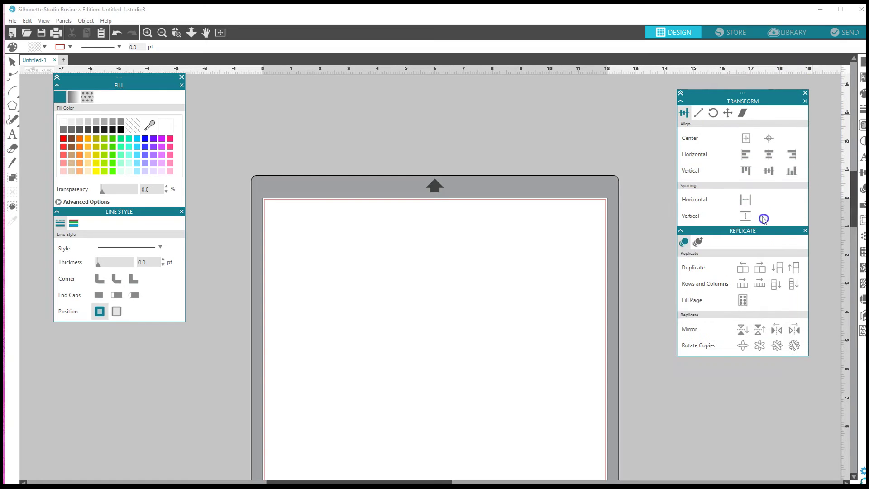
pyautogui.click(862, 205)
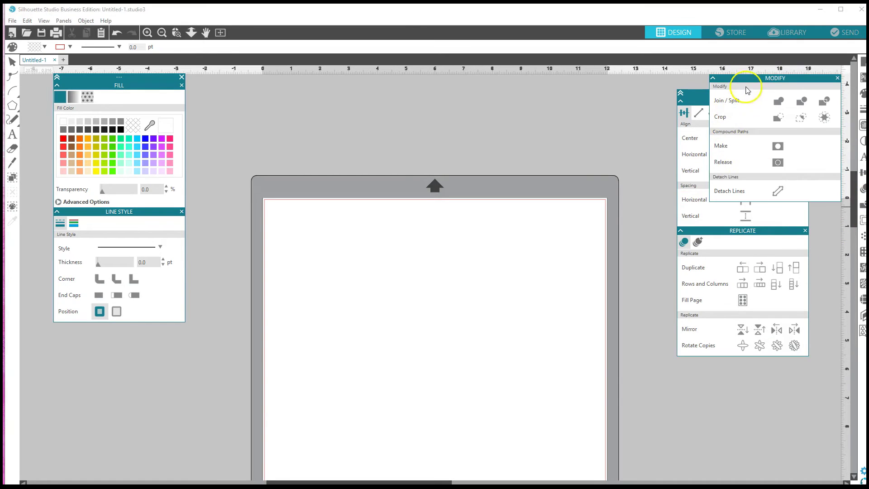
pyautogui.moveTo(746, 81); pyautogui.dragTo(719, 359)
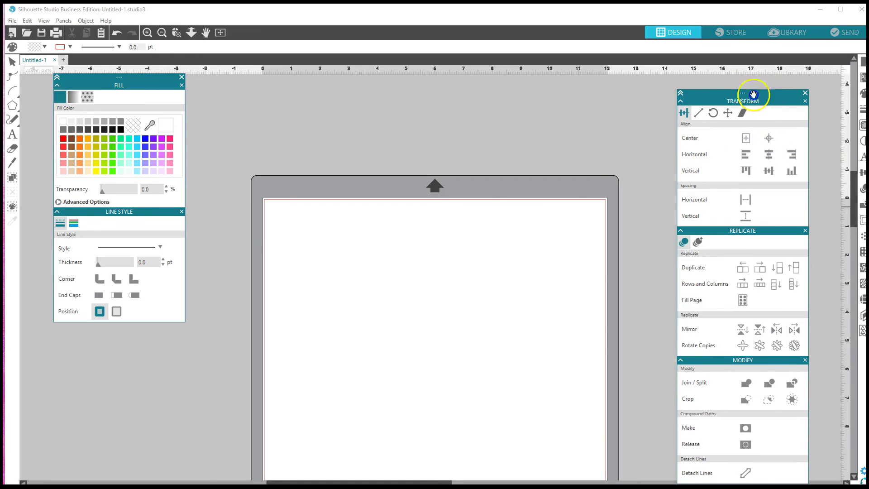
pyautogui.moveTo(753, 91)
pyautogui.mouseDown()
pyautogui.moveTo(427, 68)
pyautogui.moveTo(764, 77)
pyautogui.moveTo(284, 86)
pyautogui.moveTo(761, 86)
pyautogui.mouseUp()
# Collapse the stack, re-expand all three panels, and close the Fill/Line Style stack
pyautogui.click(667, 84)
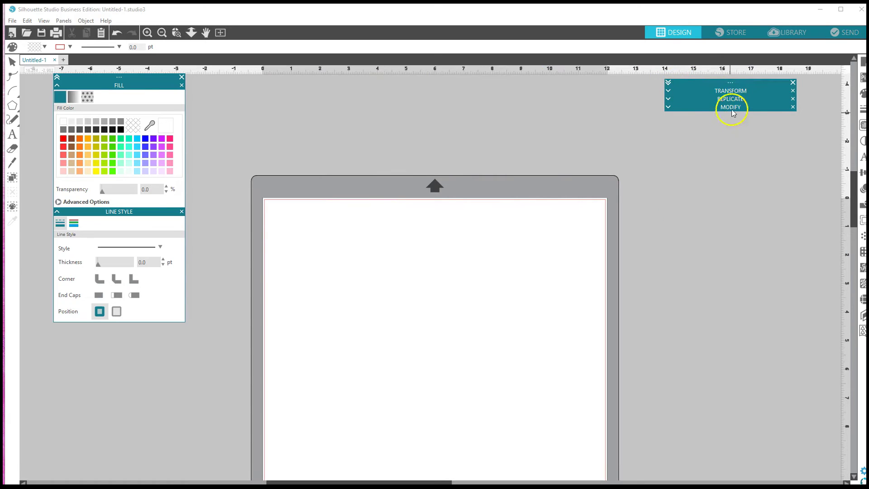
pyautogui.click(668, 91)
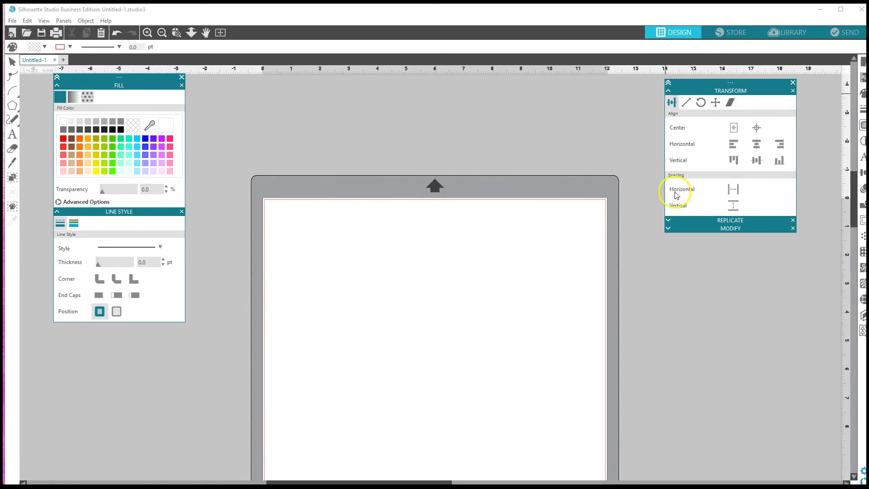
pyautogui.click(669, 220)
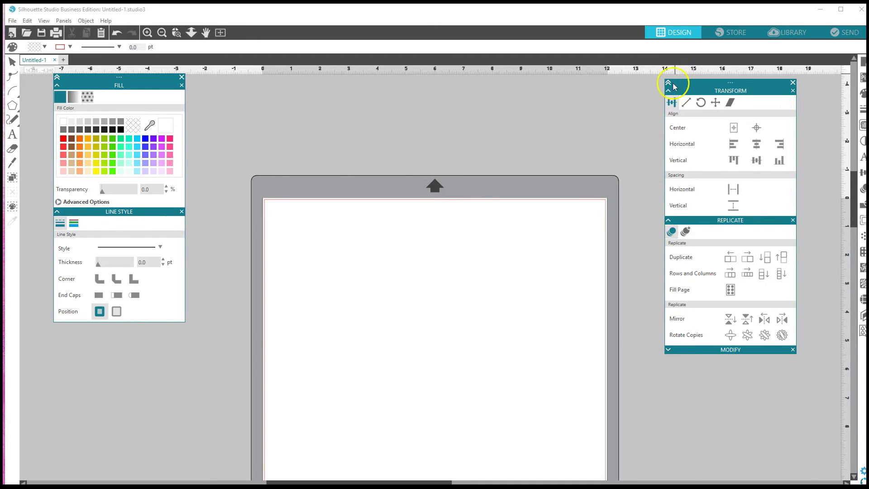
pyautogui.click(669, 349)
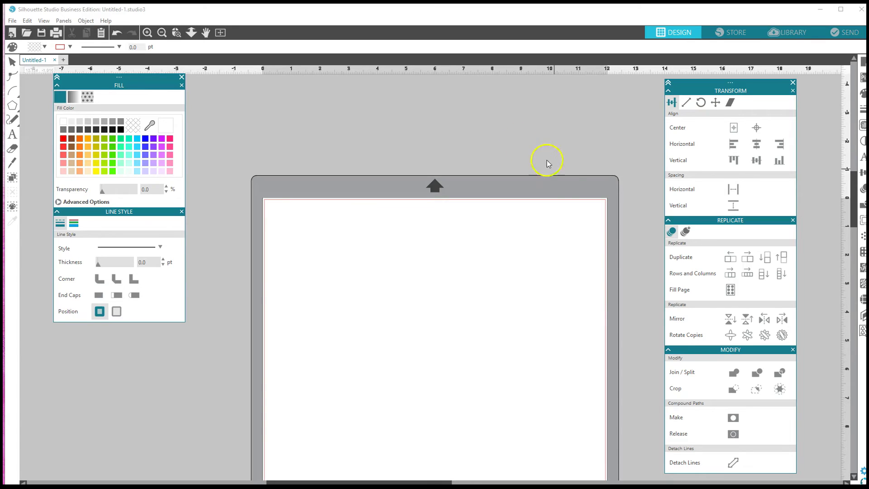
pyautogui.click(182, 77)
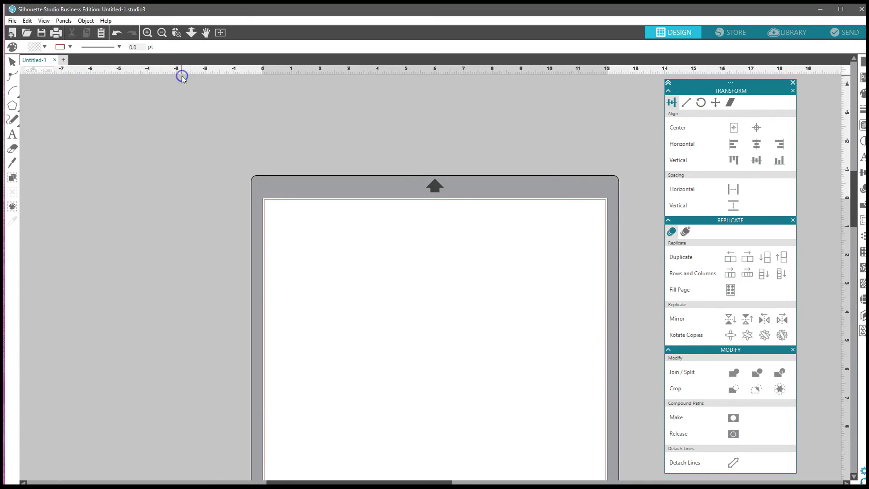
# Close the Transform, Replicate and Modify stack and try the icons in the right-hand panel strip
pyautogui.click(793, 82)
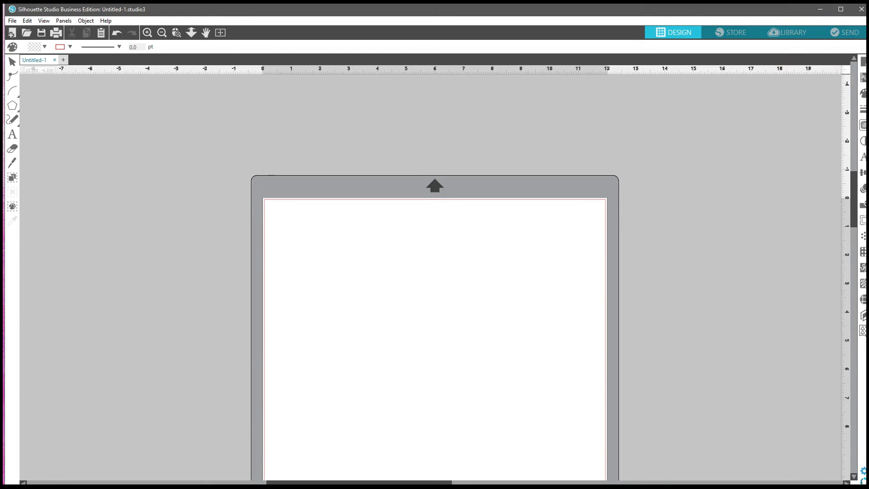
pyautogui.click(863, 253)
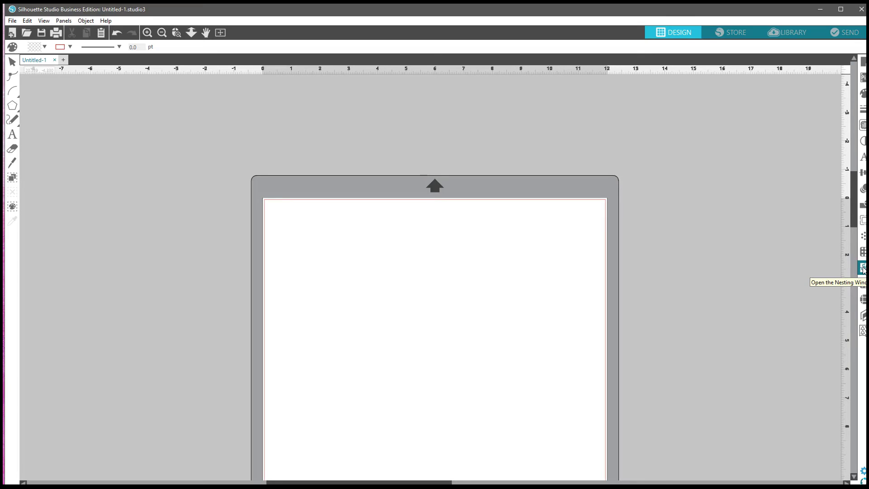
pyautogui.click(862, 283)
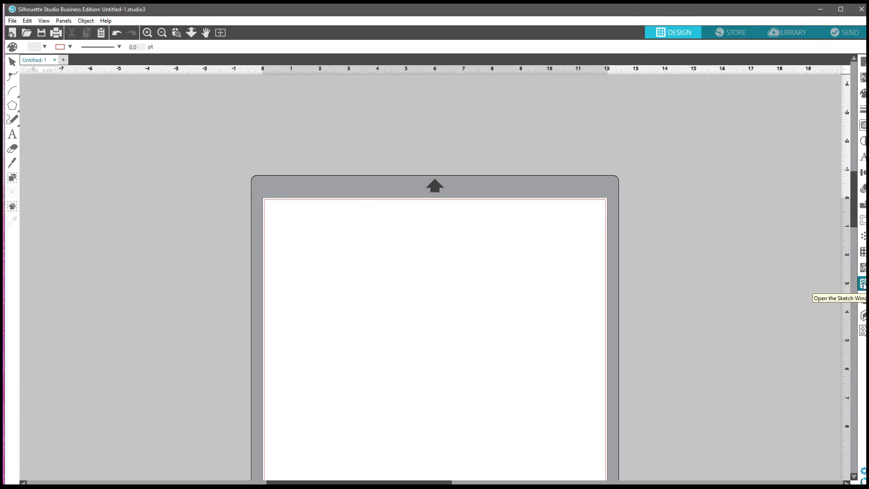
pyautogui.click(863, 299)
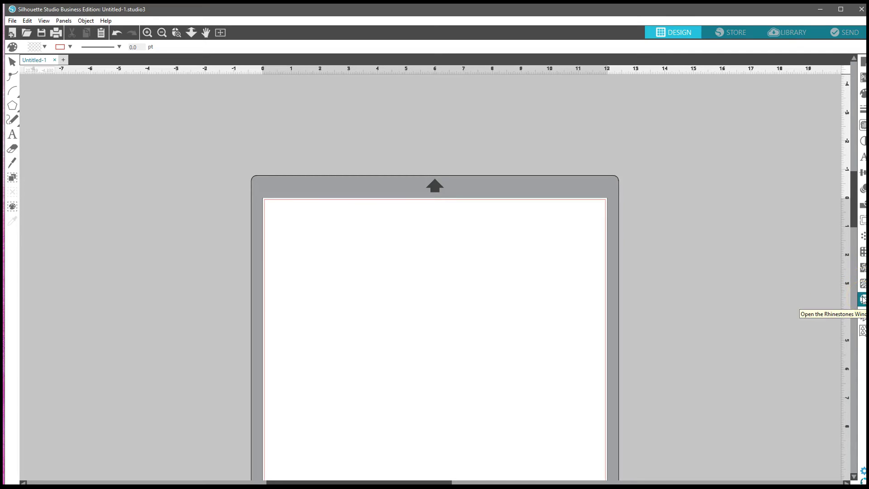
pyautogui.click(862, 316)
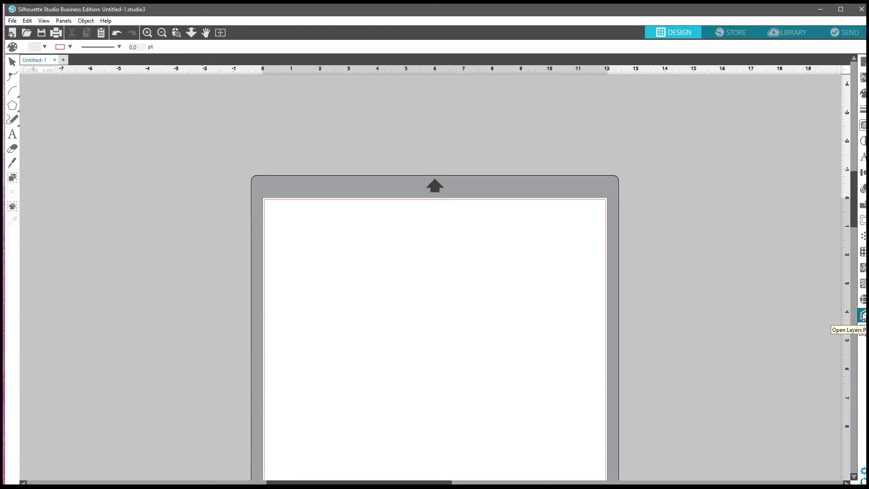
pyautogui.click(862, 333)
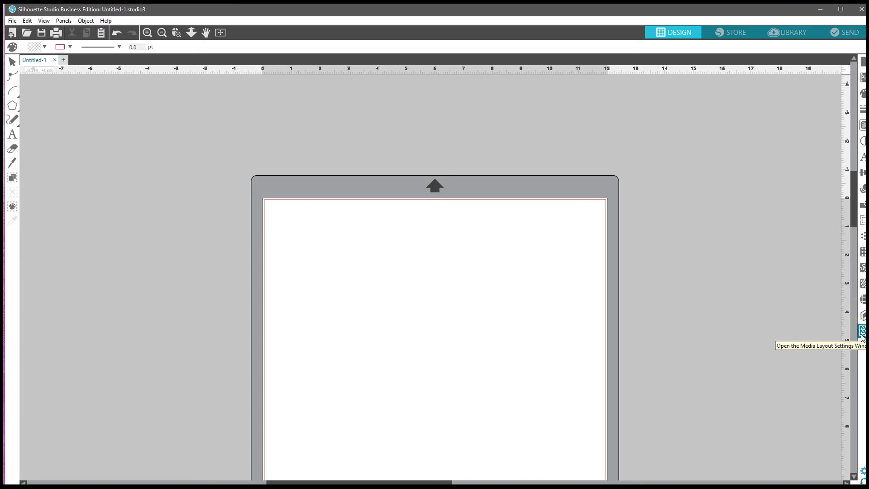
# Open the Trace panel and move it over the middle of the mat
pyautogui.click(863, 127)
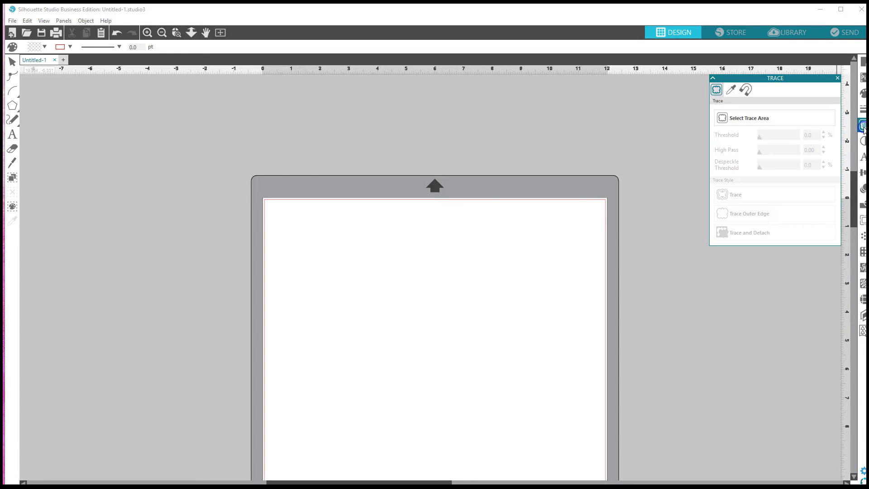
pyautogui.click(799, 84)
pyautogui.moveTo(795, 79)
pyautogui.mouseDown()
pyautogui.moveTo(548, 225)
pyautogui.moveTo(484, 234)
pyautogui.mouseUp()
# Switch between the Trace by Color, Magnet Trace and Select Trace Area modes, then close the panel
pyautogui.click(397, 248)
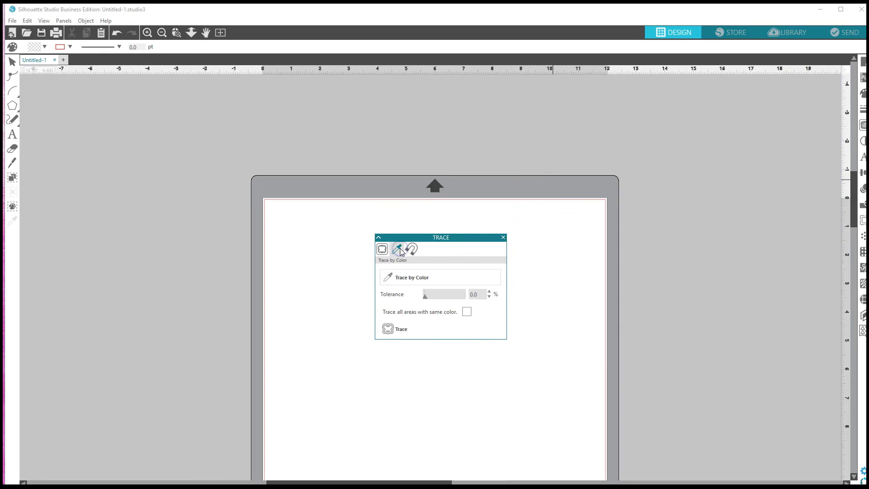
pyautogui.click(412, 249)
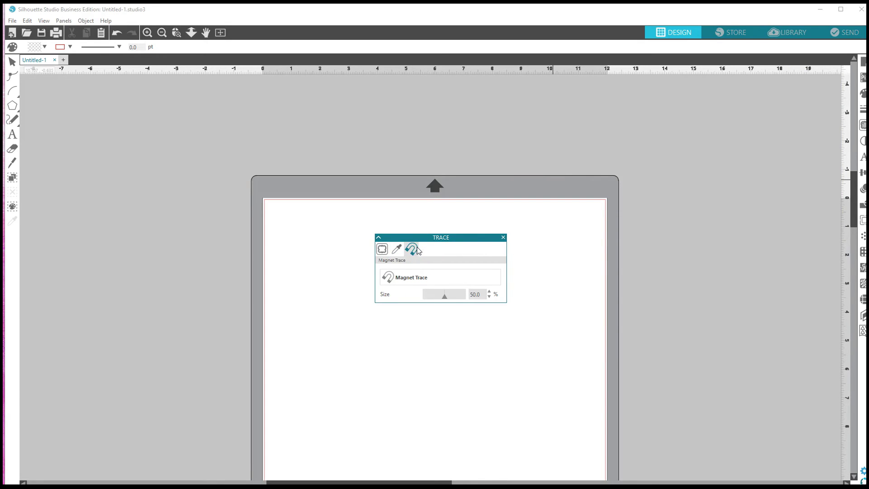
pyautogui.click(387, 249)
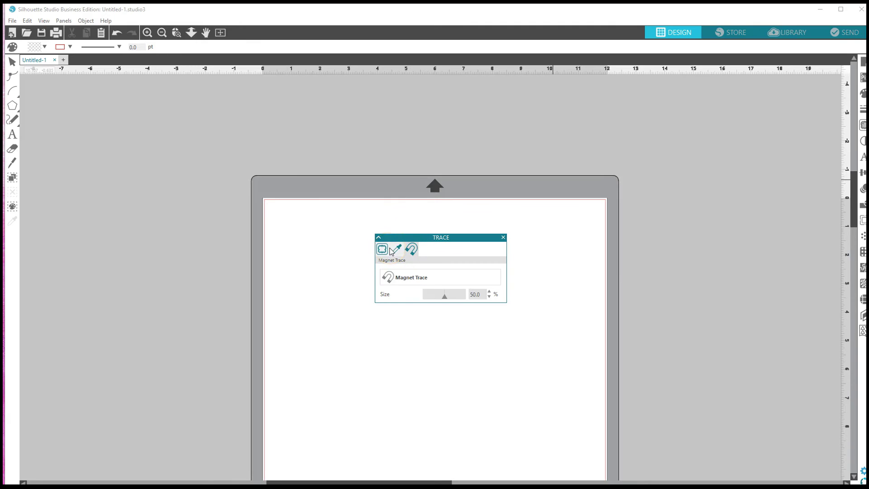
pyautogui.click(383, 250)
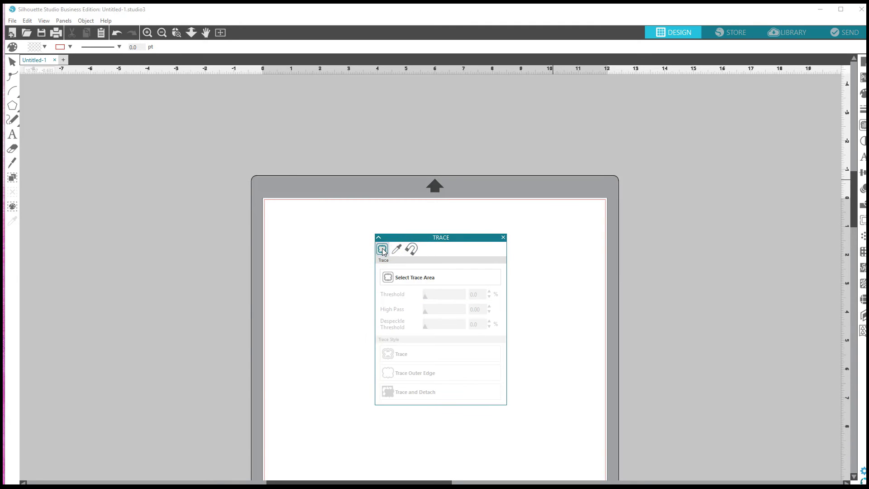
pyautogui.click(396, 249)
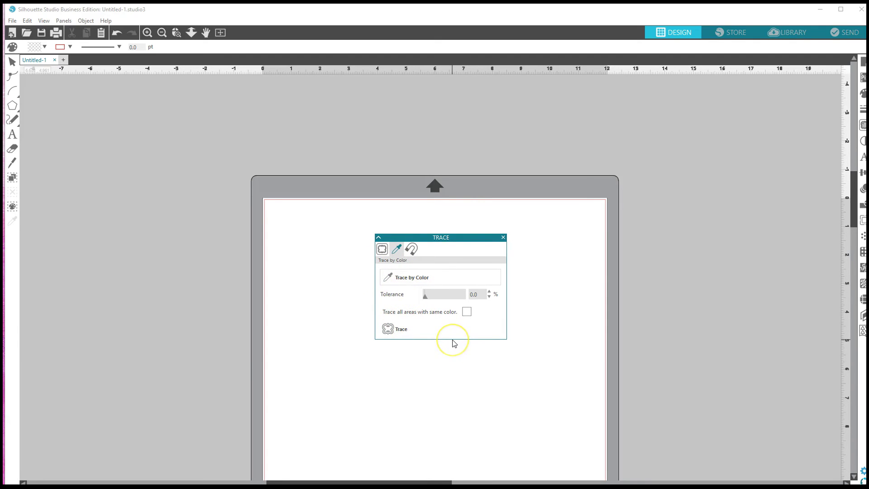
pyautogui.click(503, 239)
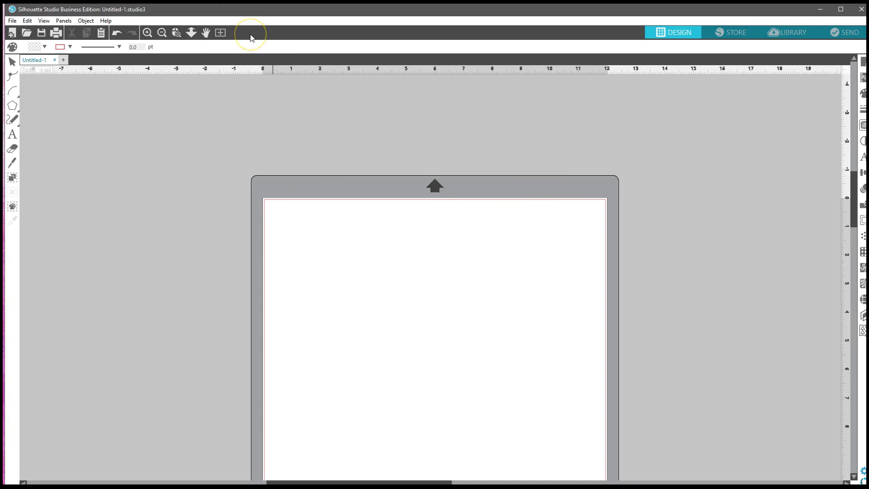
# Choose Help > Tutorials and select the Create a Flower Gift Tag tutorial
pyautogui.click(105, 22)
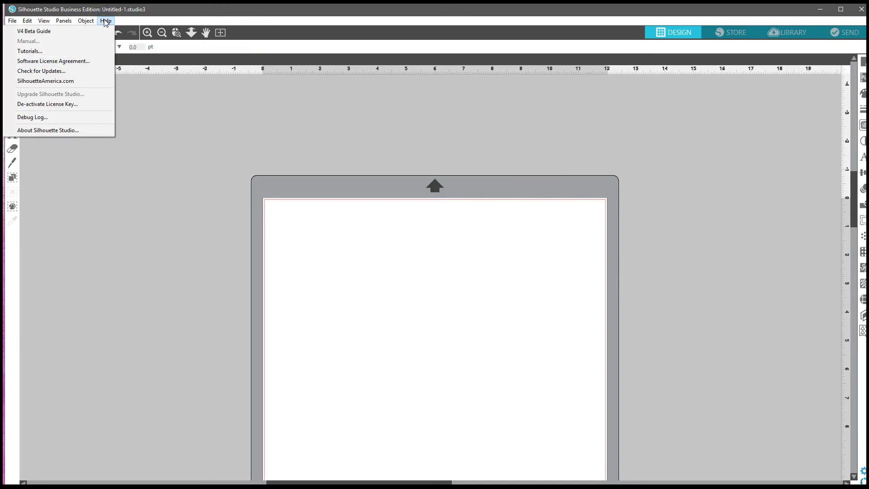
pyautogui.click(58, 51)
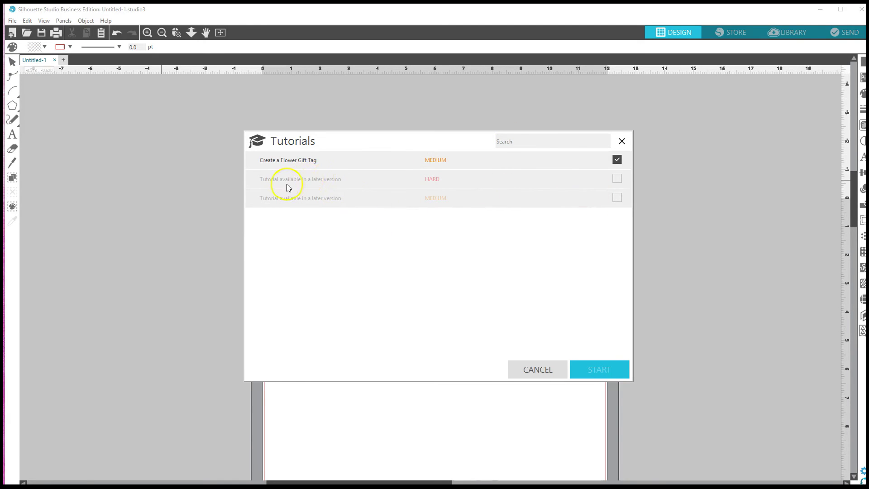
pyautogui.click(376, 161)
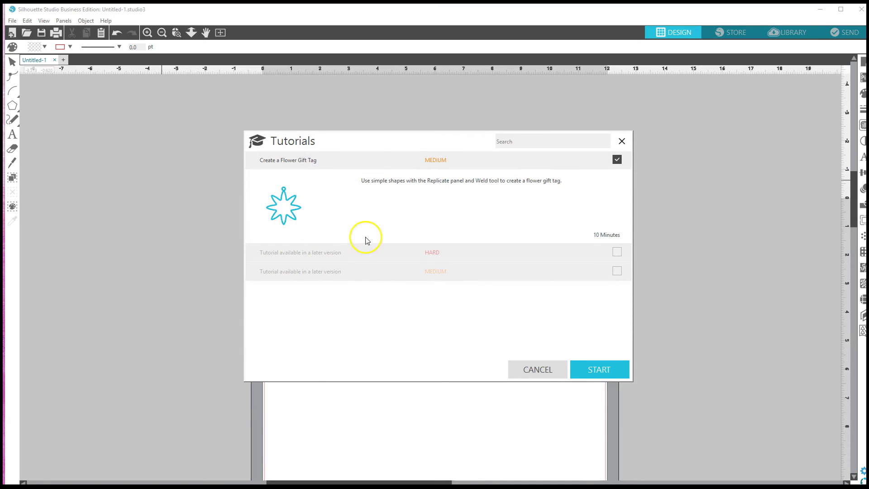
# Start the tutorial, move its panel onto the mat, and show the basic shape flyout
pyautogui.click(599, 370)
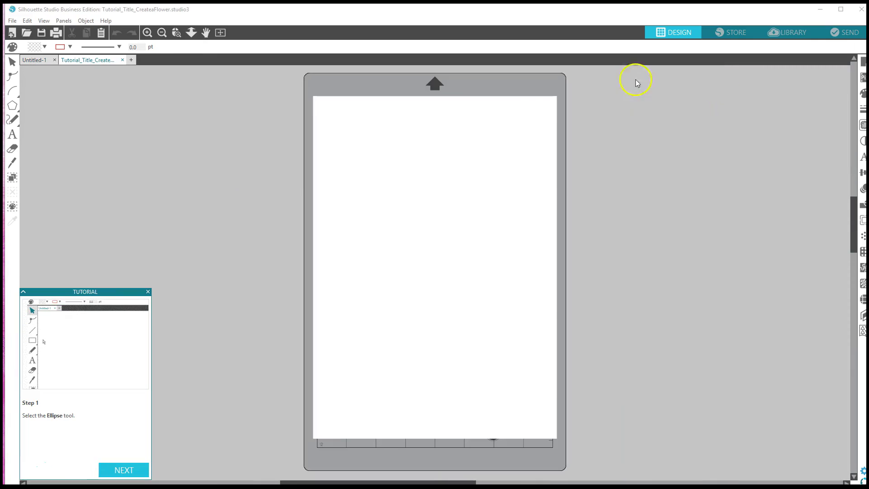
pyautogui.moveTo(117, 291); pyautogui.dragTo(452, 107)
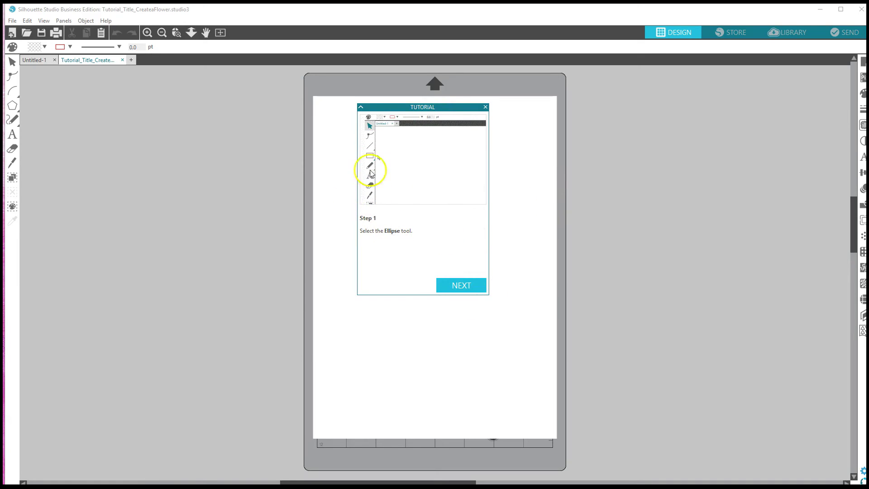
pyautogui.click(12, 105)
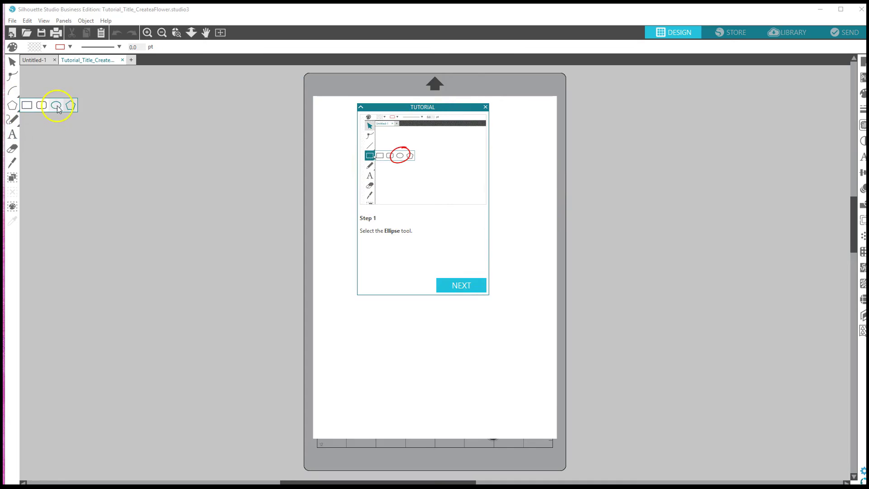
# Advance the tutorial through Step 12 to the end and mark it complete
pyautogui.click(466, 285)
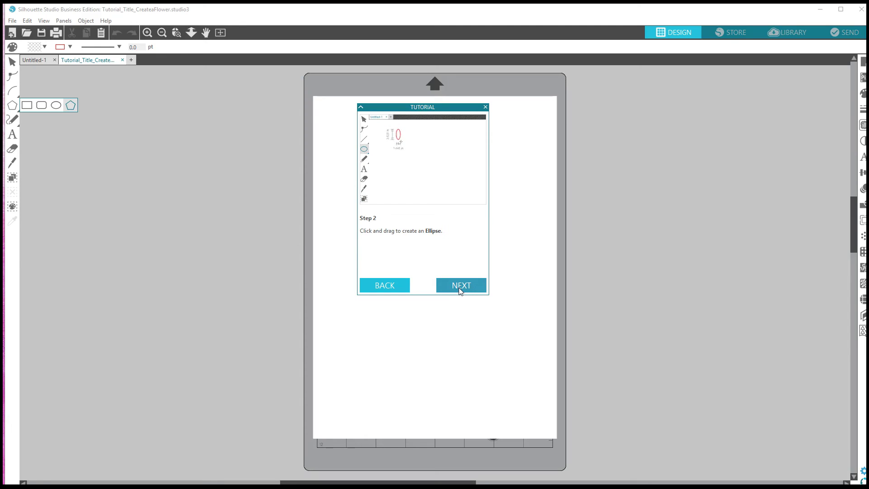
pyautogui.click(460, 289)
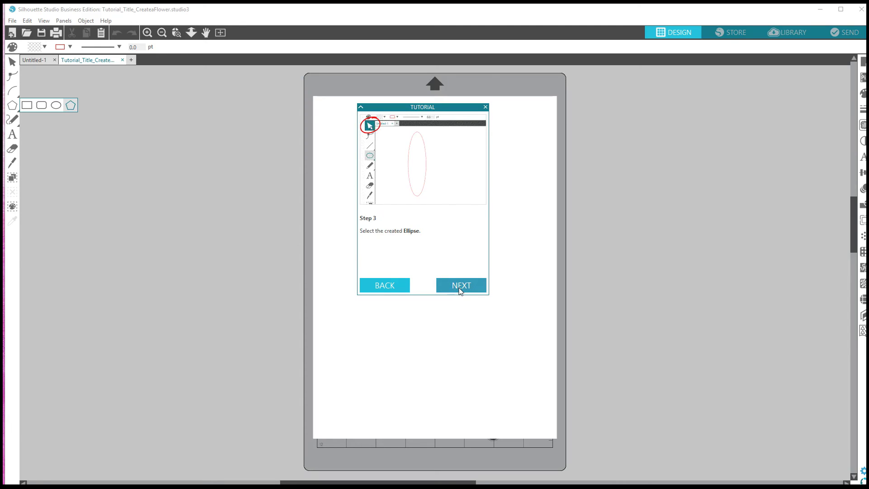
pyautogui.click(460, 288)
pyautogui.click(460, 288)
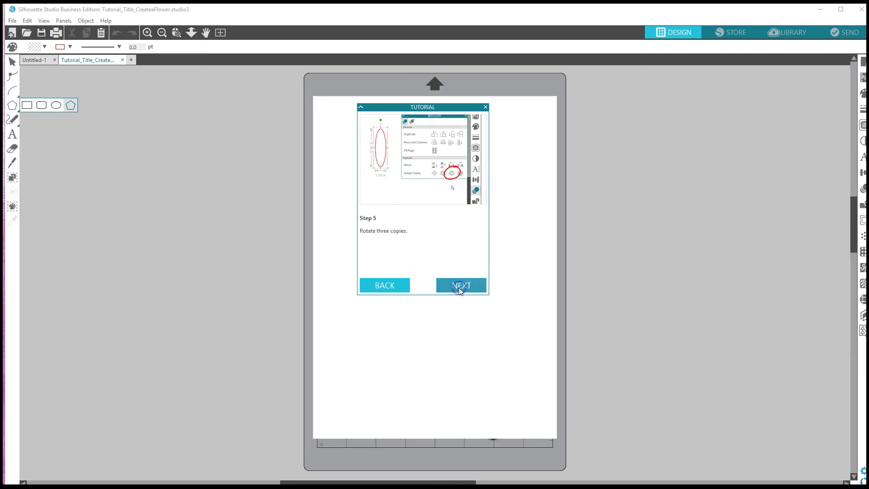
pyautogui.click(460, 289)
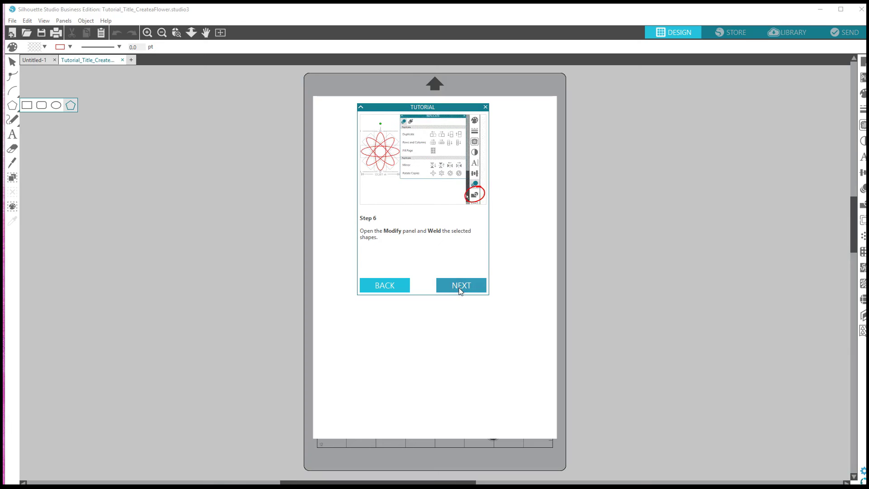
pyautogui.click(460, 289)
pyautogui.click(460, 289)
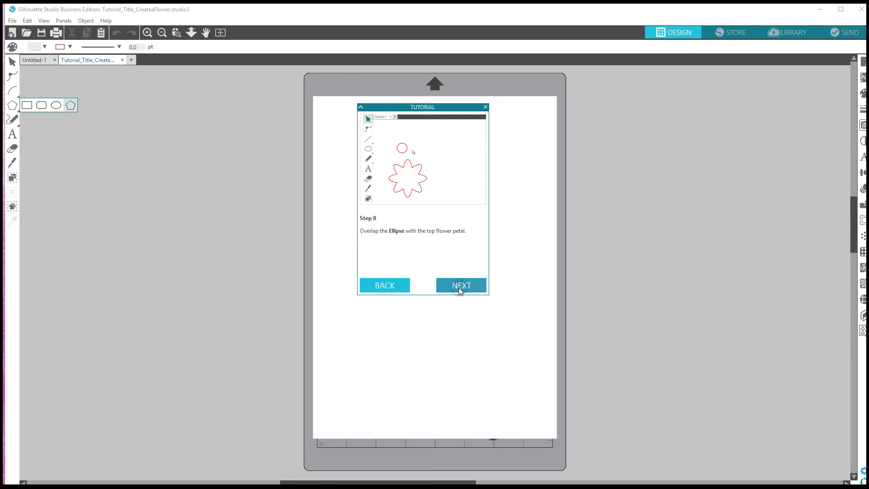
pyautogui.click(459, 289)
pyautogui.click(460, 288)
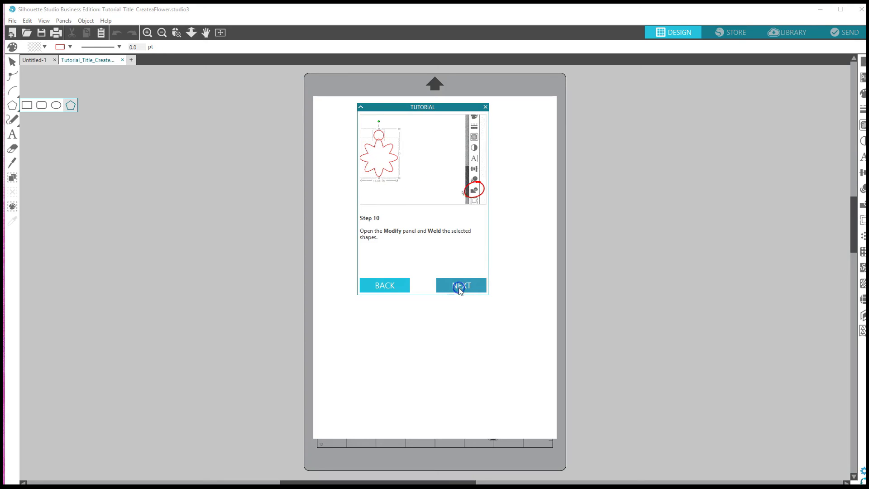
pyautogui.click(460, 288)
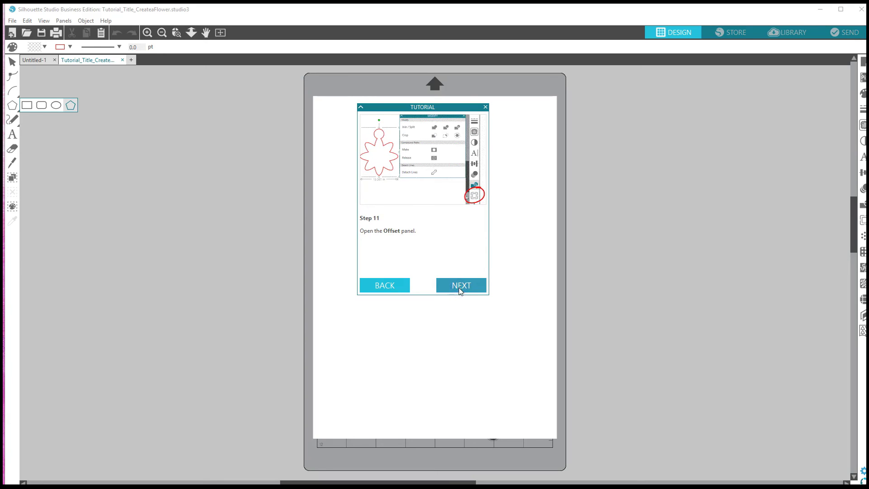
pyautogui.click(460, 288)
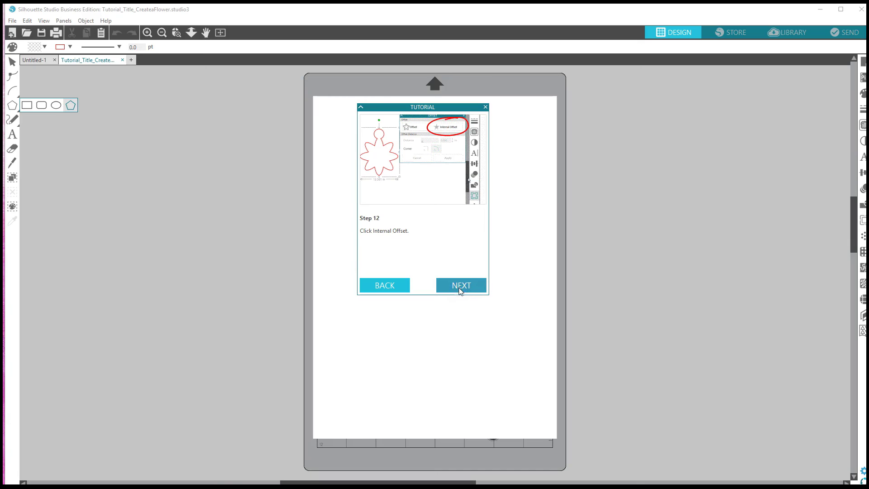
pyautogui.click(460, 286)
pyautogui.click(459, 286)
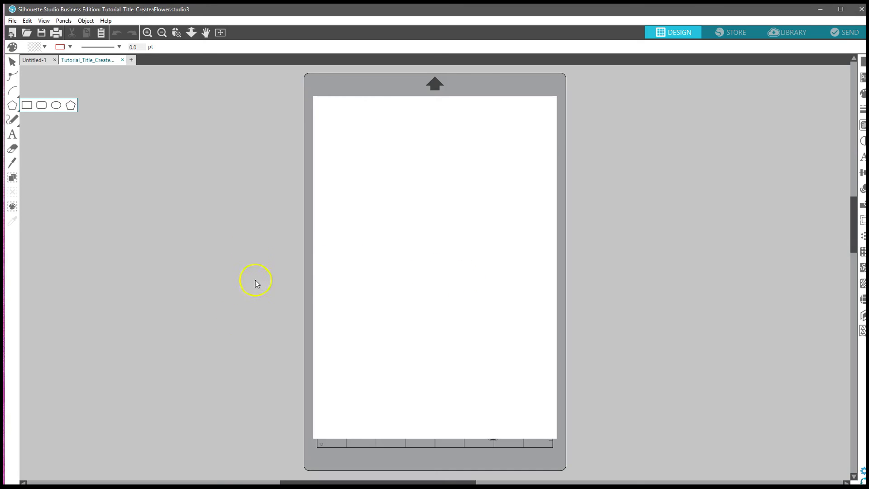
# Close the Tutorial_Title document tab and scroll down the Untitled-1 canvas
pyautogui.click(122, 60)
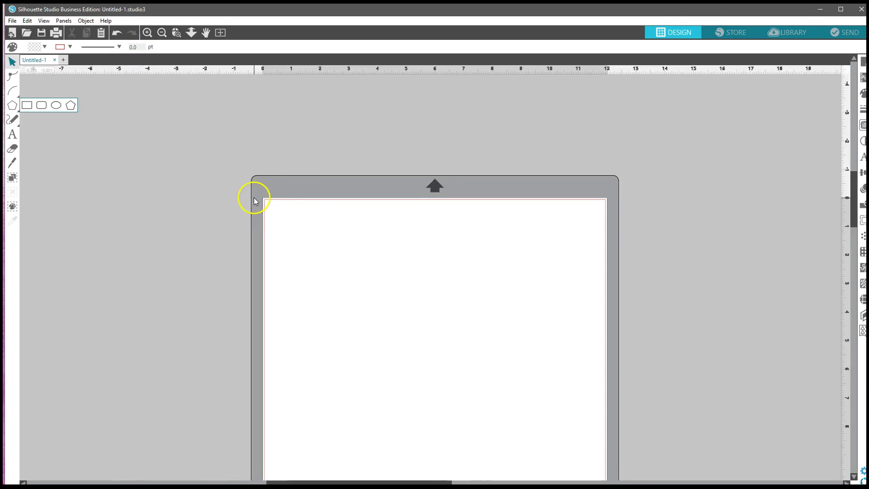
pyautogui.scroll(-2, 287, 176)
pyautogui.scroll(-2, 290, 179)
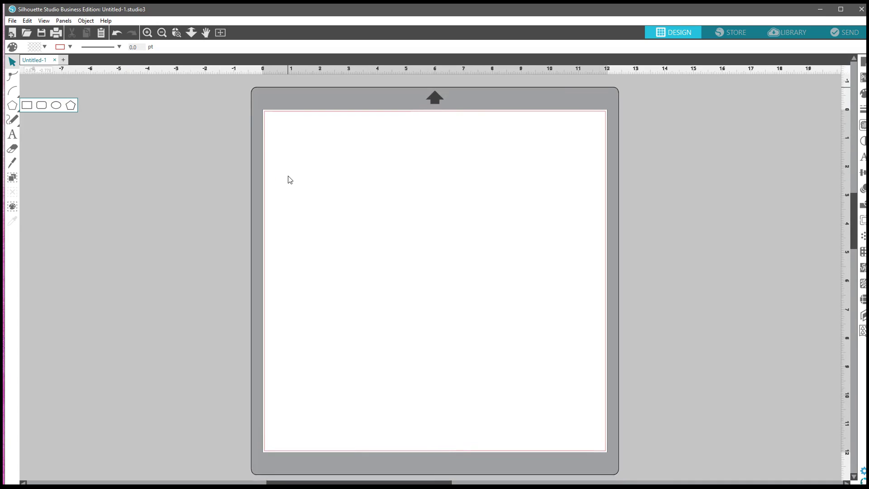